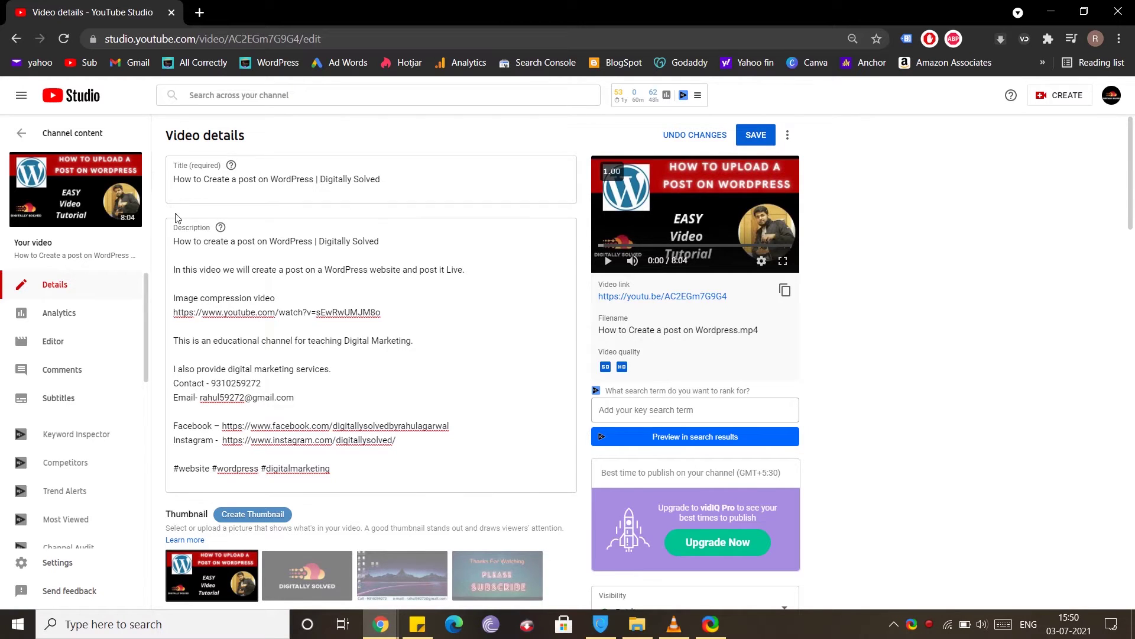
Examine the wording of the video title, including the channel name after the separator.
{"action": "left_click_drag", "start_coordinate": [177, 182], "coordinate": [330, 183]}
{"action": "left_click", "coordinate": [359, 198]}
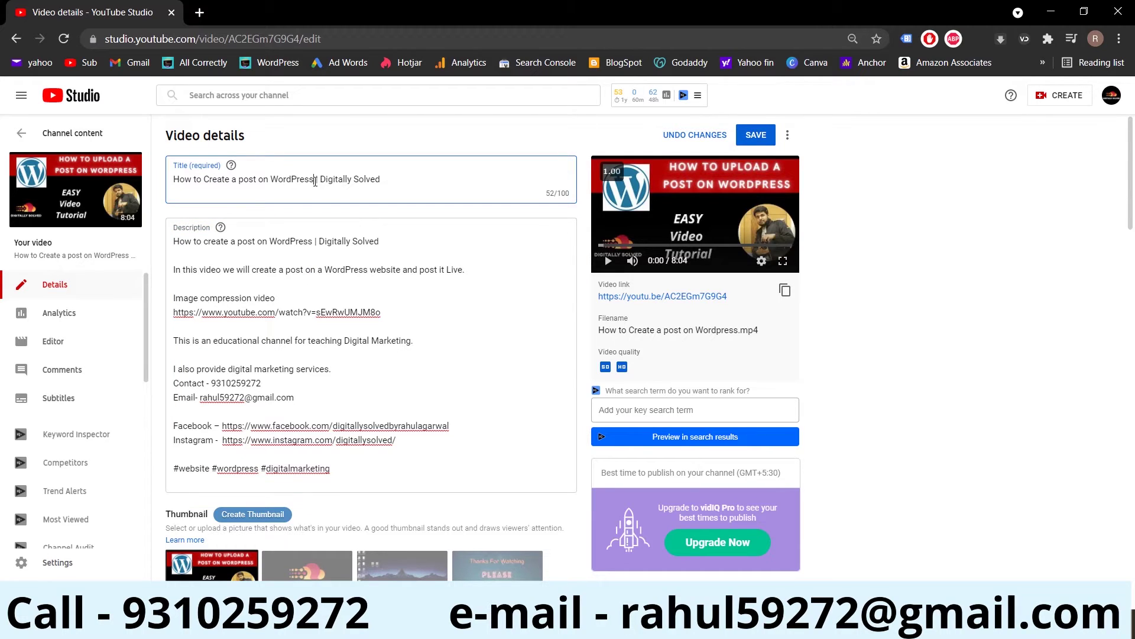
{"action": "left_click", "coordinate": [334, 179]}
{"action": "left_click_drag", "start_coordinate": [333, 179], "coordinate": [359, 178]}
{"action": "key", "text": "End"}
{"action": "left_click_drag", "start_coordinate": [332, 181], "coordinate": [382, 182]}
{"action": "left_click", "coordinate": [382, 181]}
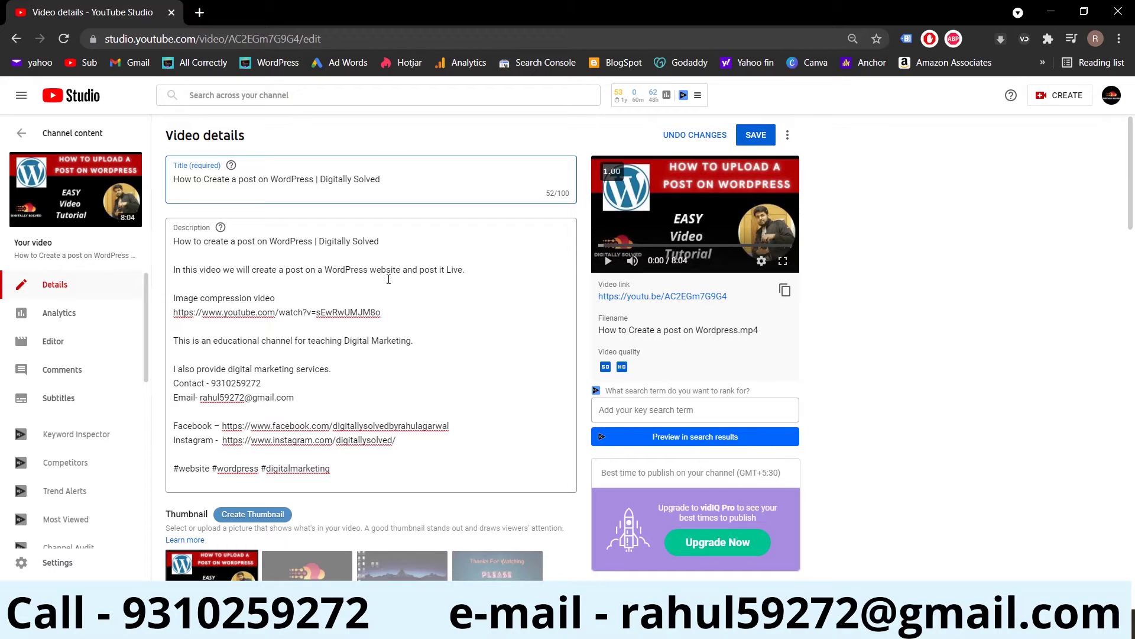
Review the description against the title, including its summary, related video link, social media links and hashtags.
{"action": "left_click_drag", "start_coordinate": [191, 242], "coordinate": [290, 242]}
{"action": "left_click", "coordinate": [354, 243]}
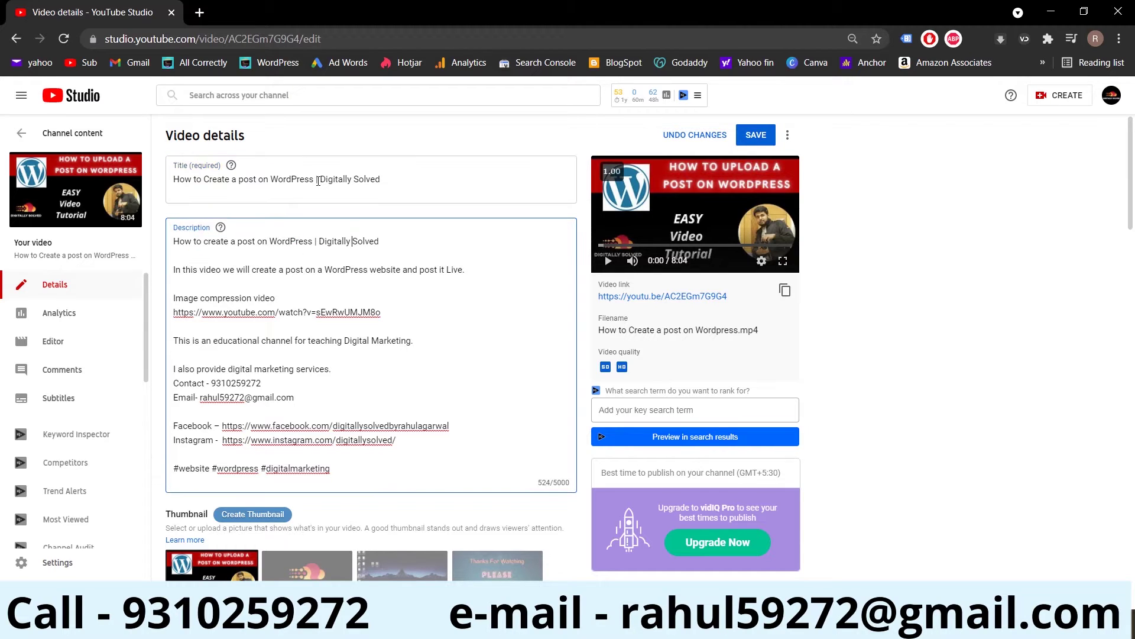
{"action": "left_click_drag", "start_coordinate": [359, 179], "coordinate": [278, 184]}
{"action": "left_click", "coordinate": [315, 253]}
{"action": "left_click", "coordinate": [272, 300]}
{"action": "left_click_drag", "start_coordinate": [183, 341], "coordinate": [309, 341]}
{"action": "left_click", "coordinate": [298, 369]}
{"action": "left_click_drag", "start_coordinate": [207, 427], "coordinate": [329, 440]}
{"action": "left_click", "coordinate": [309, 444]}
{"action": "left_click_drag", "start_coordinate": [218, 464], "coordinate": [288, 468]}
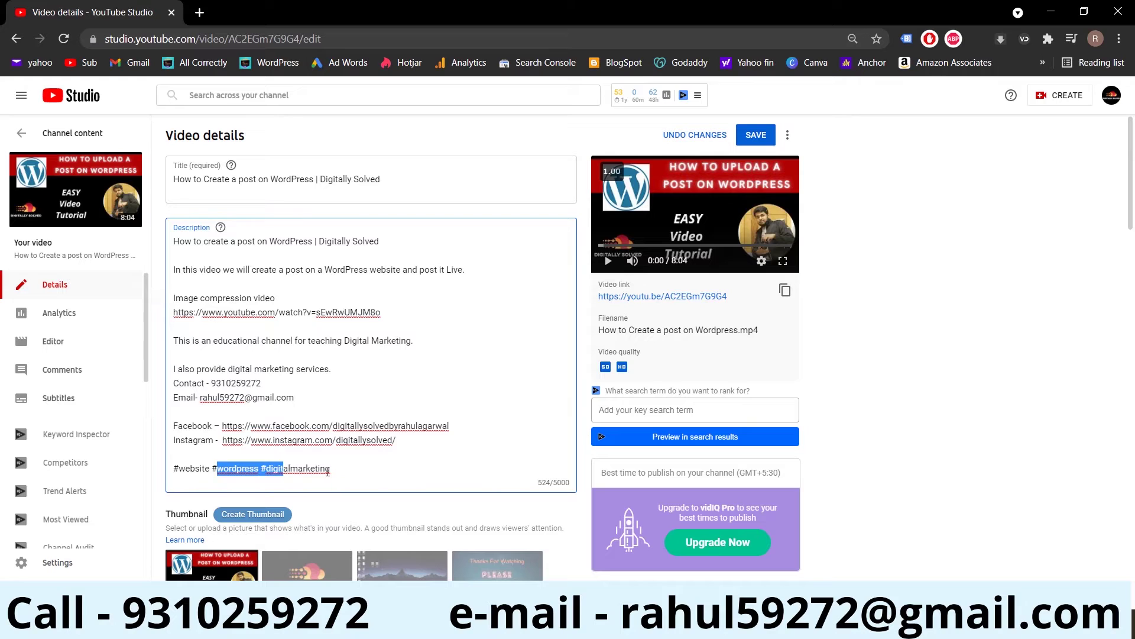
{"action": "left_click", "coordinate": [452, 464]}
View the hashtags above the title on the video's public watch page, then close that page.
{"action": "left_click", "coordinate": [694, 304]}
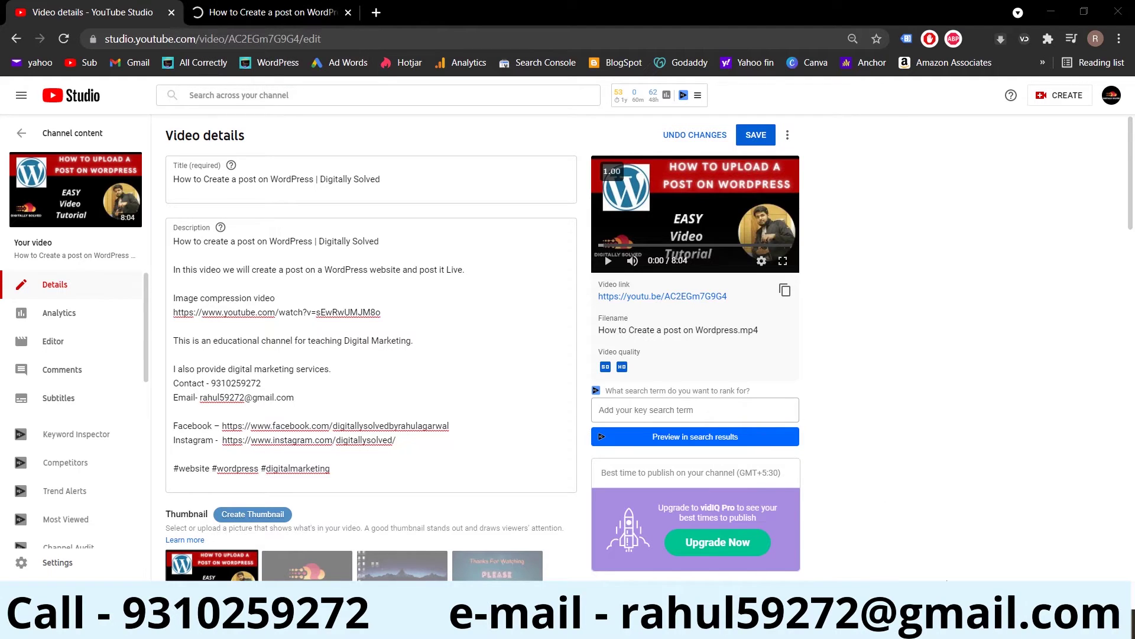
{"action": "left_click", "coordinate": [272, 12]}
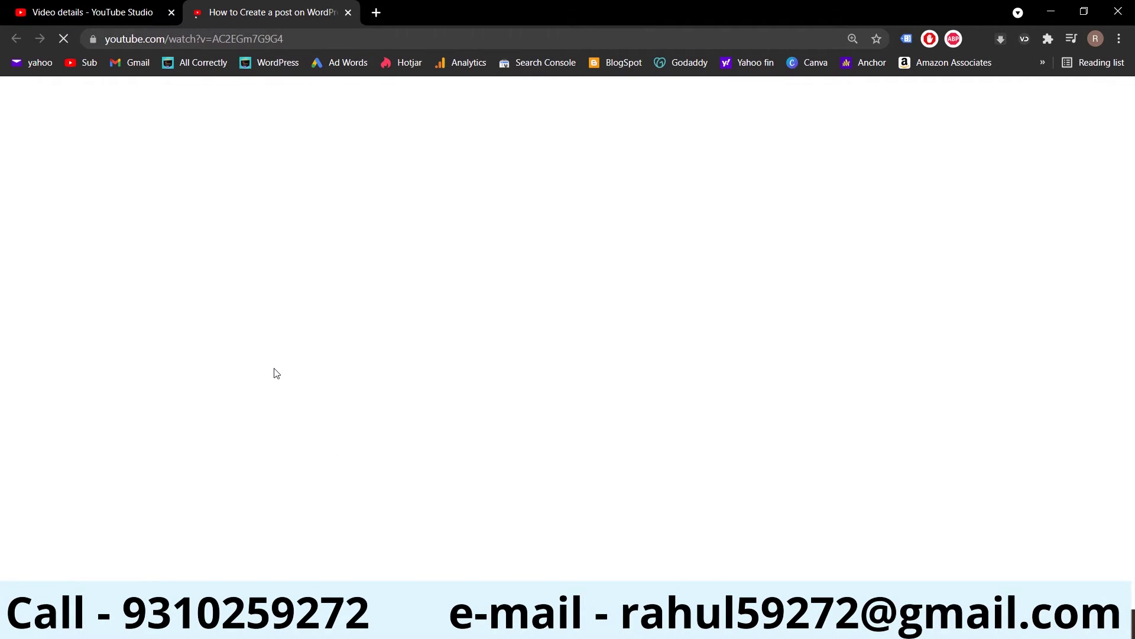
{"action": "scroll", "coordinate": [235, 382], "scroll_direction": "down", "scroll_amount": 2}
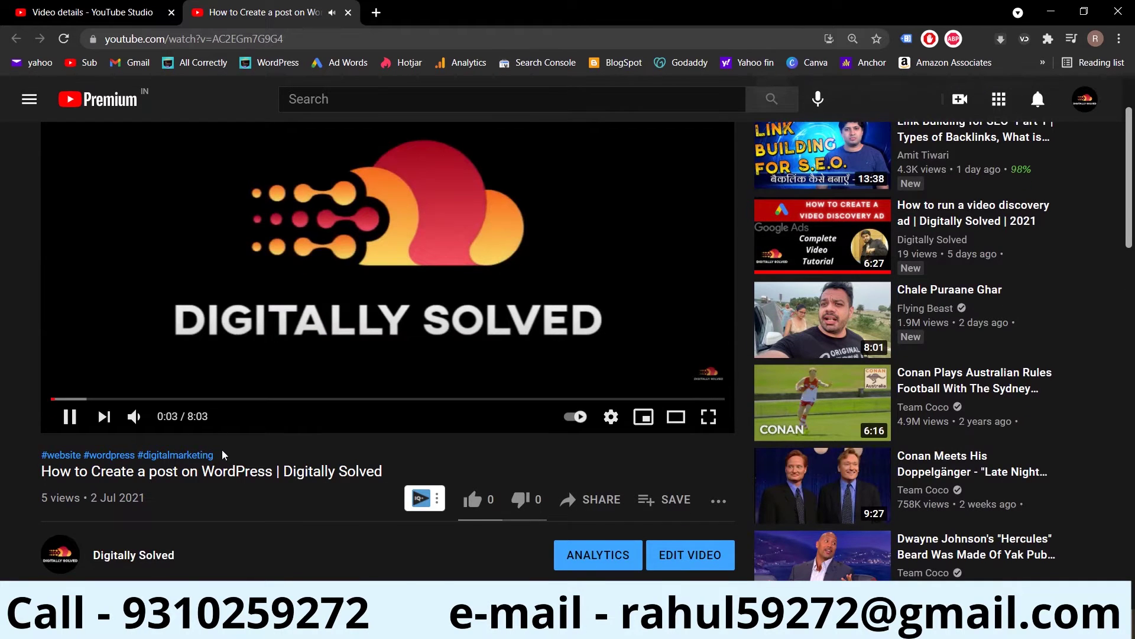
{"action": "scroll", "coordinate": [225, 454], "scroll_direction": "up", "scroll_amount": 2}
{"action": "left_click", "coordinate": [89, 12]}
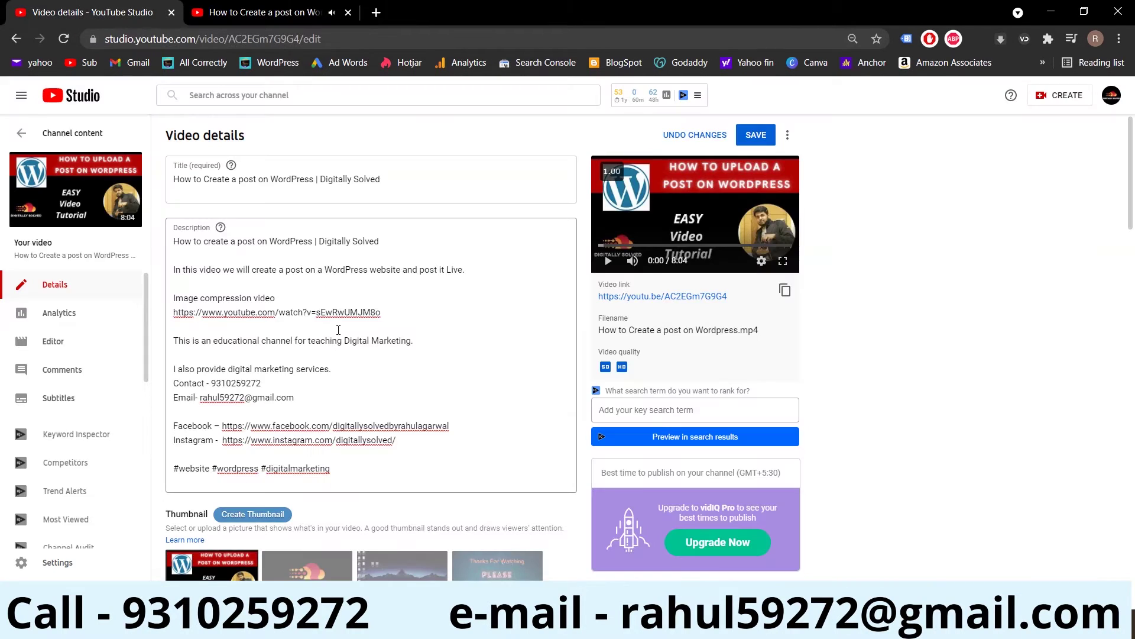
{"action": "scroll", "coordinate": [297, 277], "scroll_direction": "down", "scroll_amount": 2}
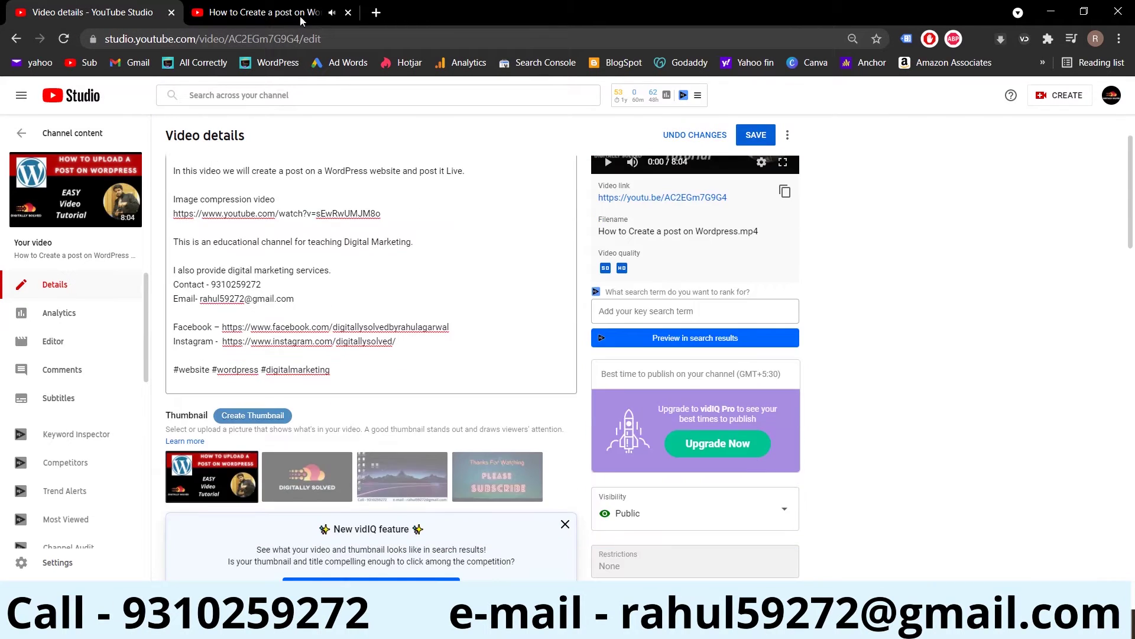
{"action": "left_click", "coordinate": [348, 11]}
{"action": "scroll", "coordinate": [381, 388], "scroll_direction": "up", "scroll_amount": 2}
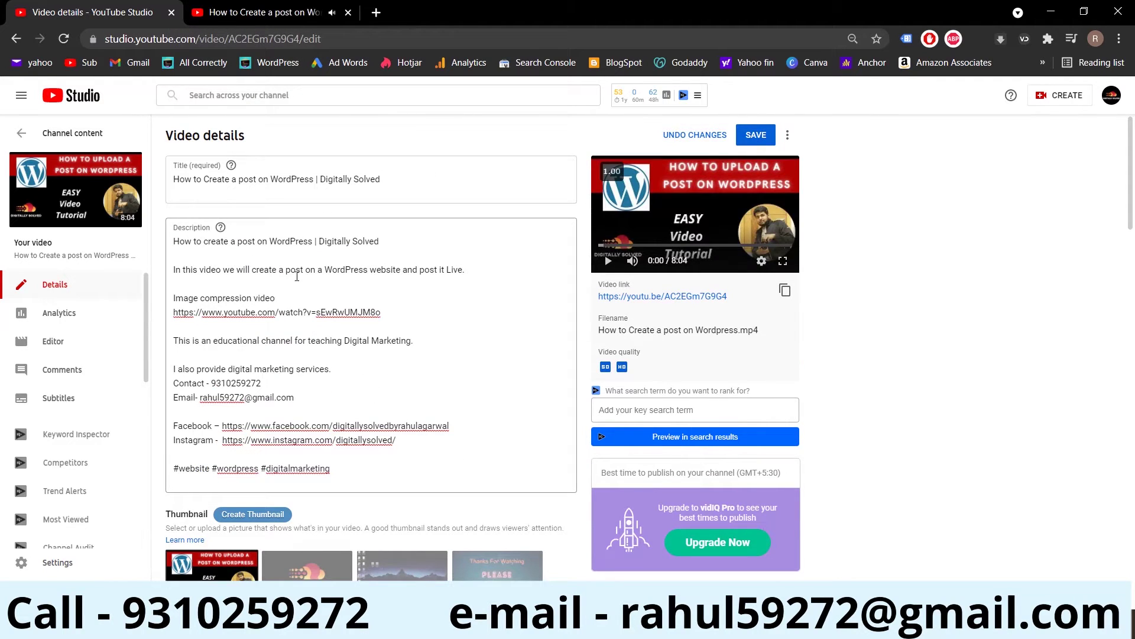
{"action": "scroll", "coordinate": [304, 266], "scroll_direction": "down", "scroll_amount": 2}
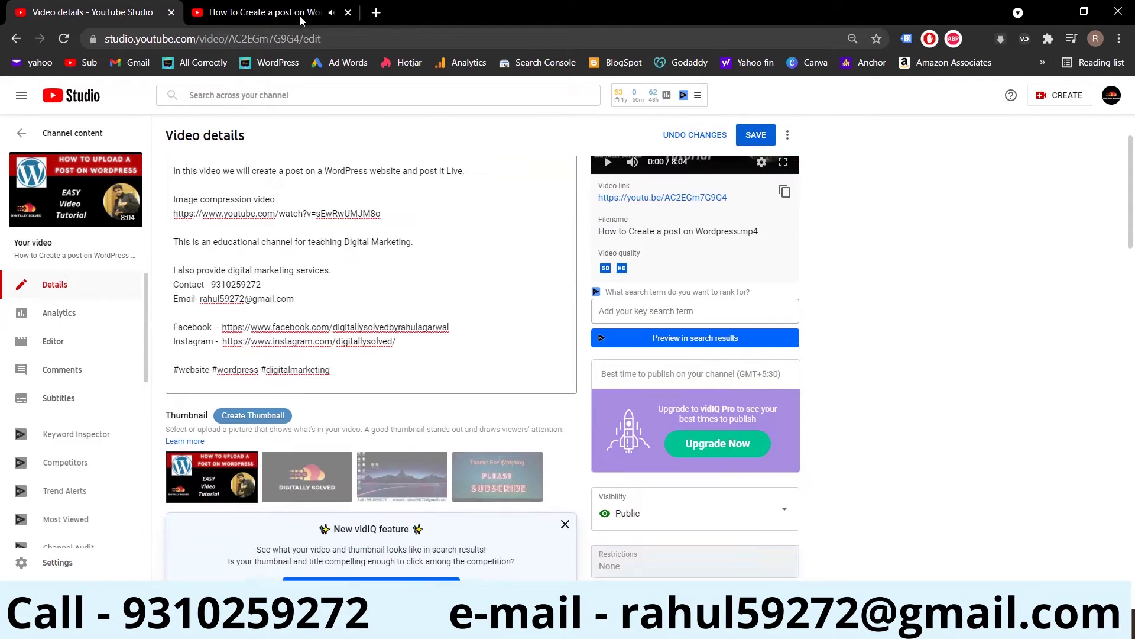
{"action": "left_click", "coordinate": [348, 12]}
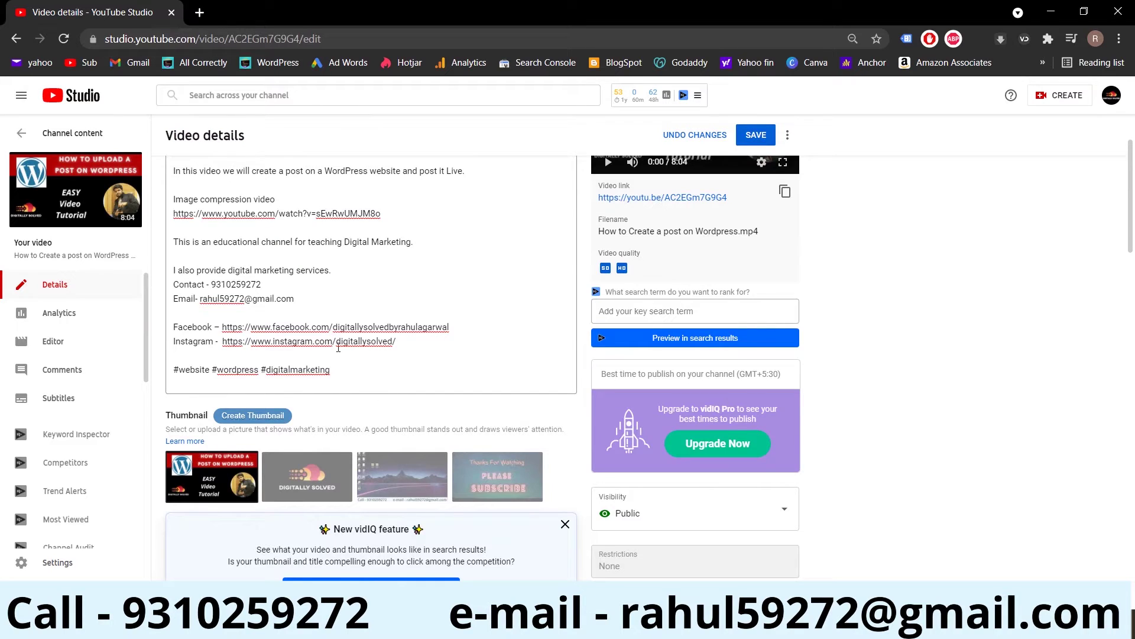
Review the video's thumbnail choices and its playlist assignment in the video details.
{"action": "scroll", "coordinate": [381, 390], "scroll_direction": "up", "scroll_amount": 2}
{"action": "scroll", "coordinate": [241, 304], "scroll_direction": "down", "scroll_amount": 2}
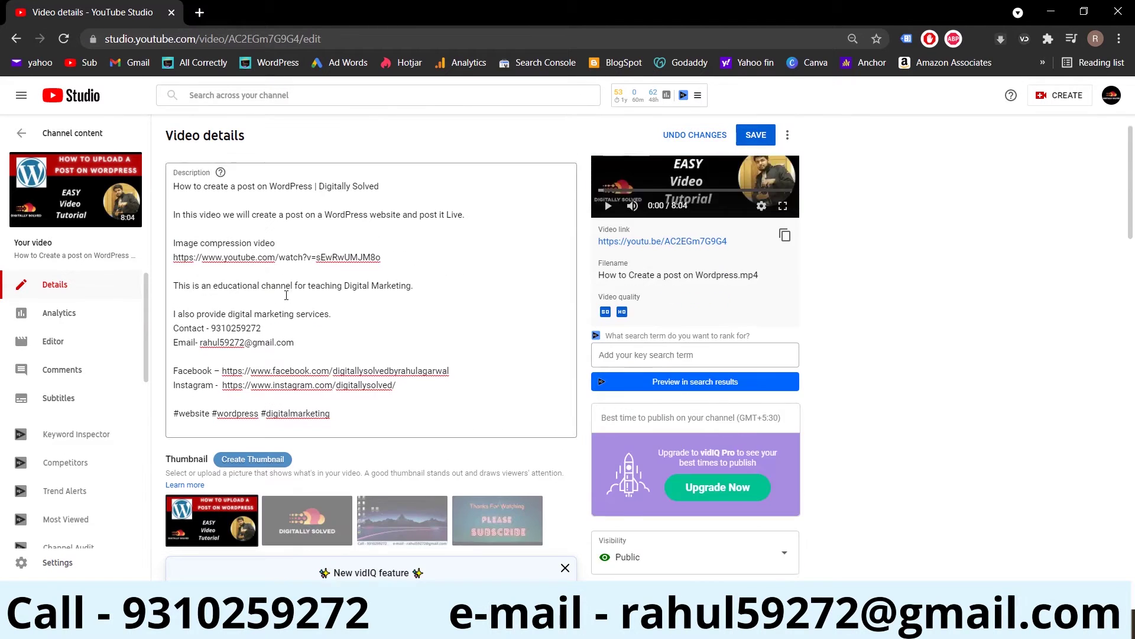
{"action": "scroll", "coordinate": [241, 304], "scroll_direction": "down", "scroll_amount": 2}
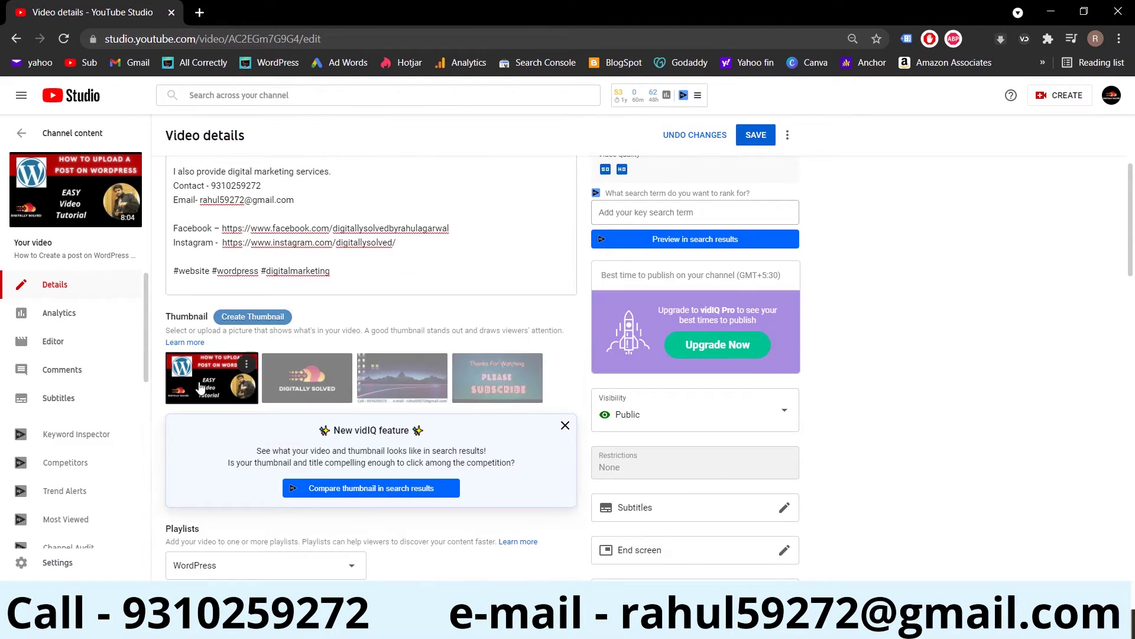
{"action": "scroll", "coordinate": [213, 383], "scroll_direction": "down", "scroll_amount": 2}
{"action": "scroll", "coordinate": [247, 307], "scroll_direction": "up", "scroll_amount": 2}
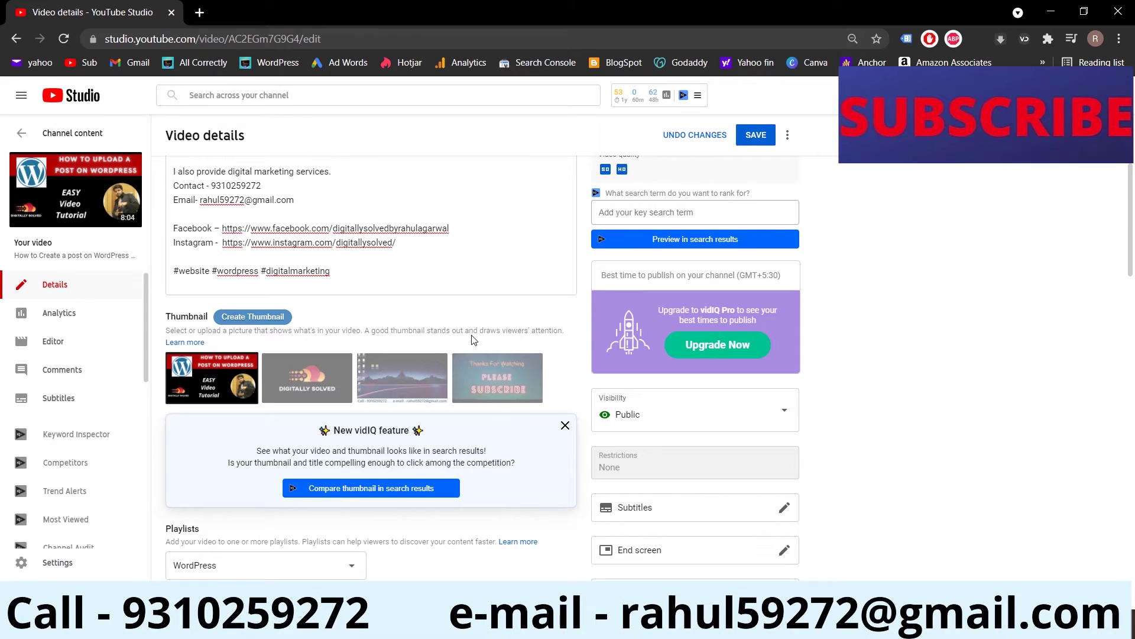
{"action": "scroll", "coordinate": [473, 340], "scroll_direction": "down", "scroll_amount": 7}
{"action": "scroll", "coordinate": [325, 275], "scroll_direction": "up", "scroll_amount": 2}
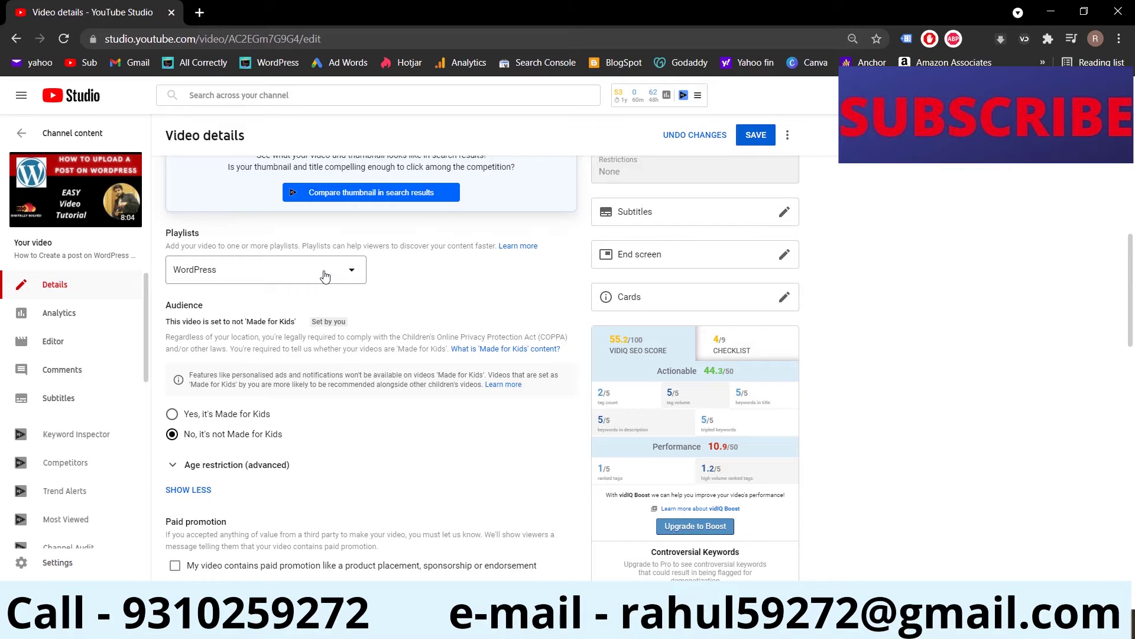
{"action": "scroll", "coordinate": [796, 323], "scroll_direction": "up", "scroll_amount": 2}
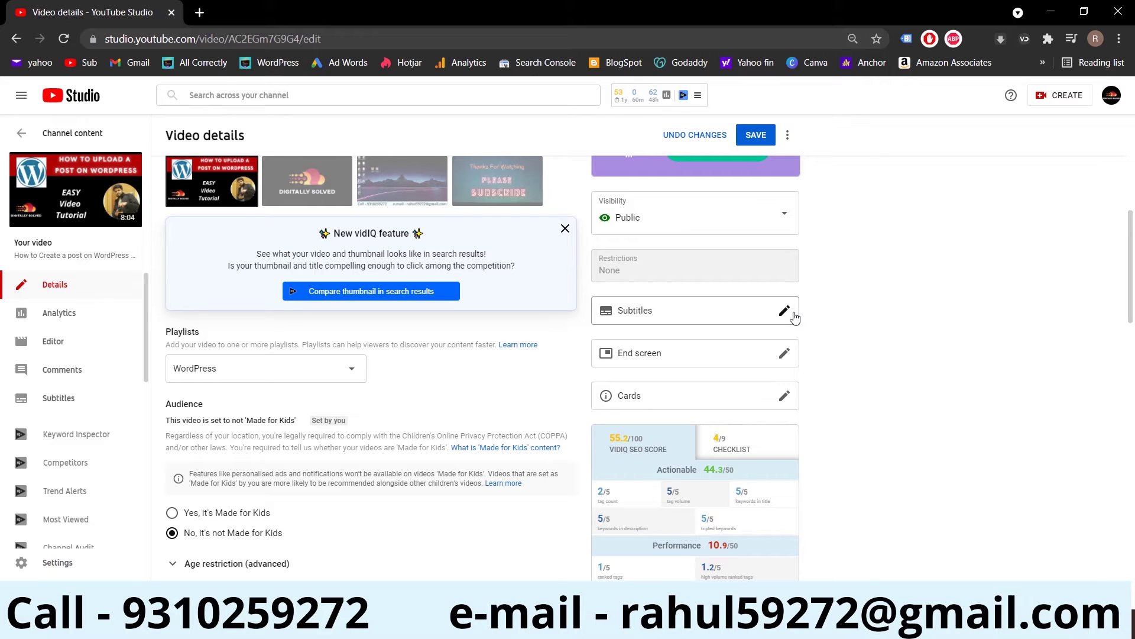
Inspect the video's end screen elements and its cards, leaving each editor without saving.
{"action": "left_click", "coordinate": [785, 353]}
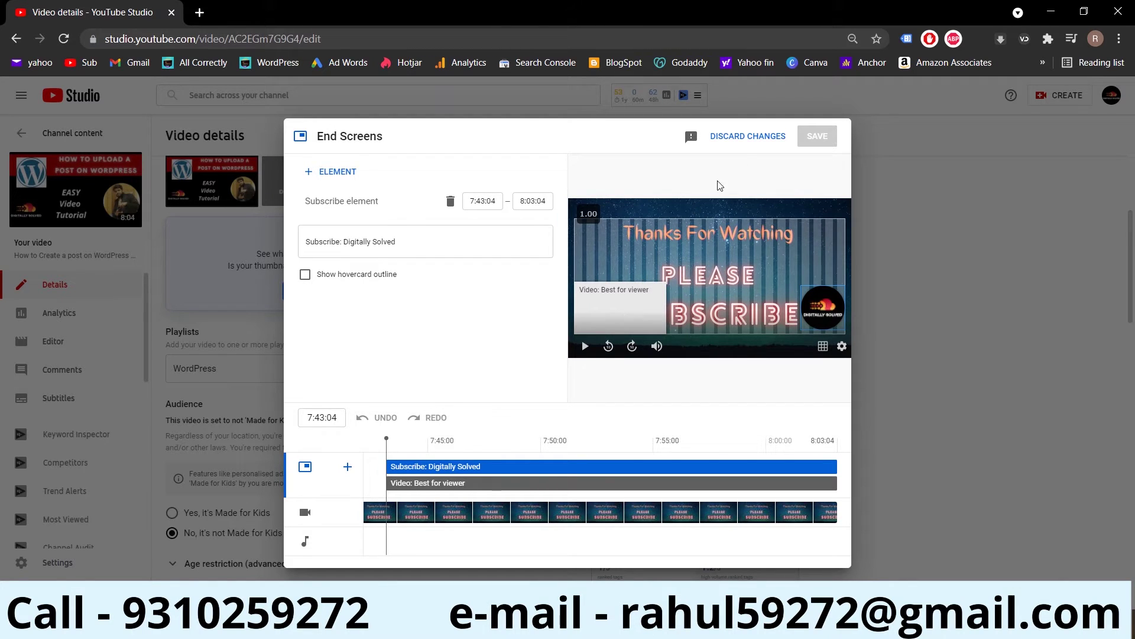
{"action": "left_click", "coordinate": [749, 137]}
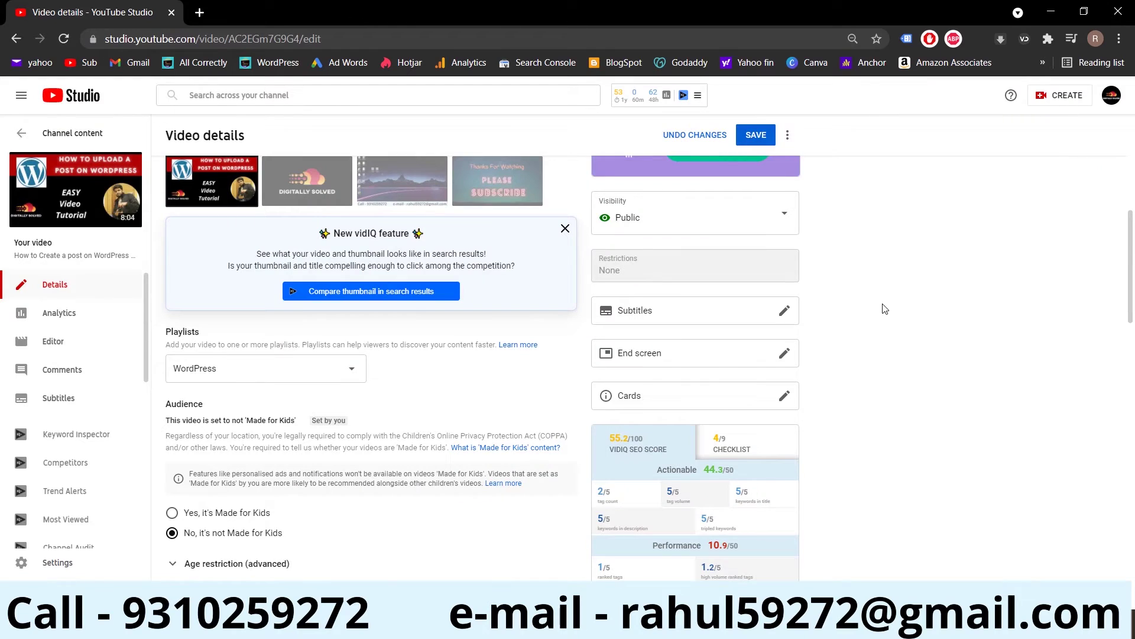
{"action": "left_click", "coordinate": [784, 395]}
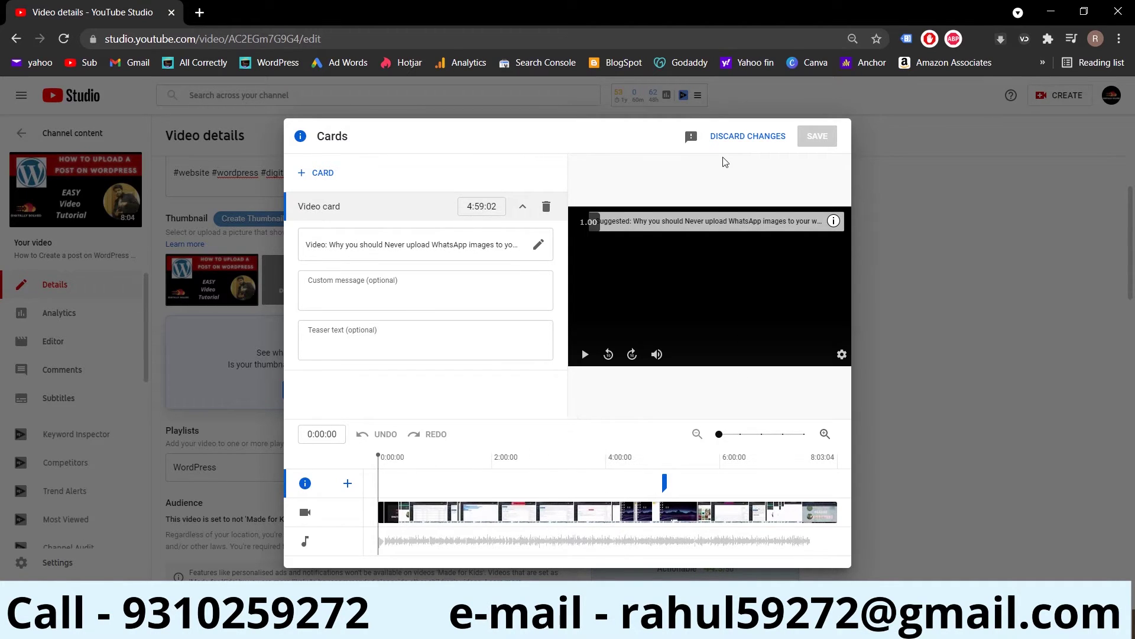
{"action": "left_click", "coordinate": [749, 137]}
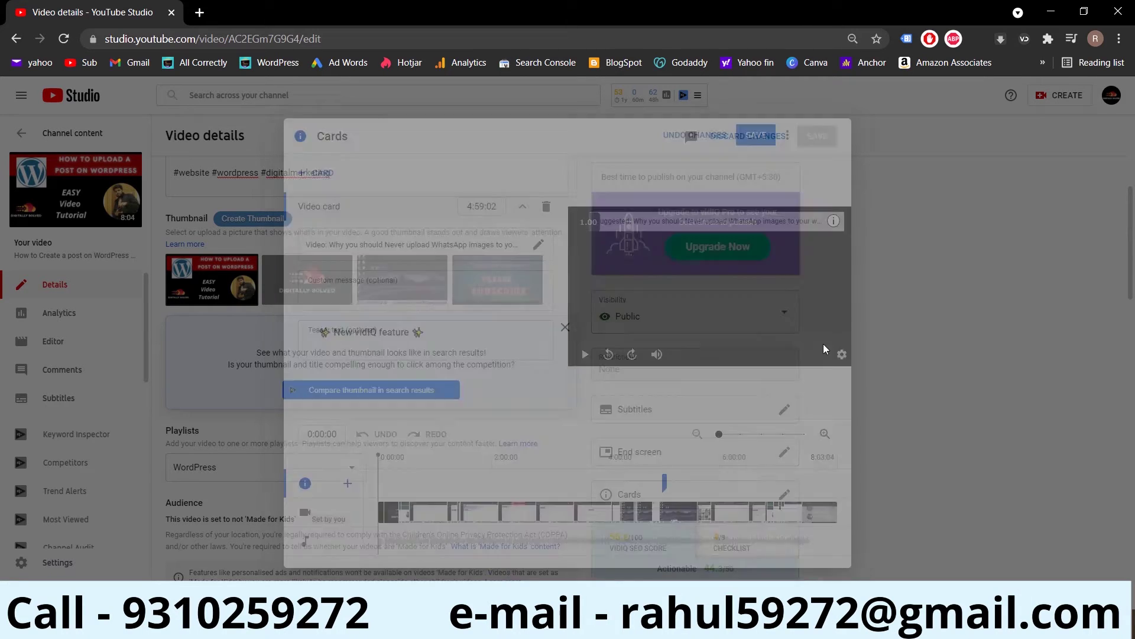
Review the Made for Kids audience setting, age restriction and paid promotion option.
{"action": "scroll", "coordinate": [875, 379], "scroll_direction": "down", "scroll_amount": 3}
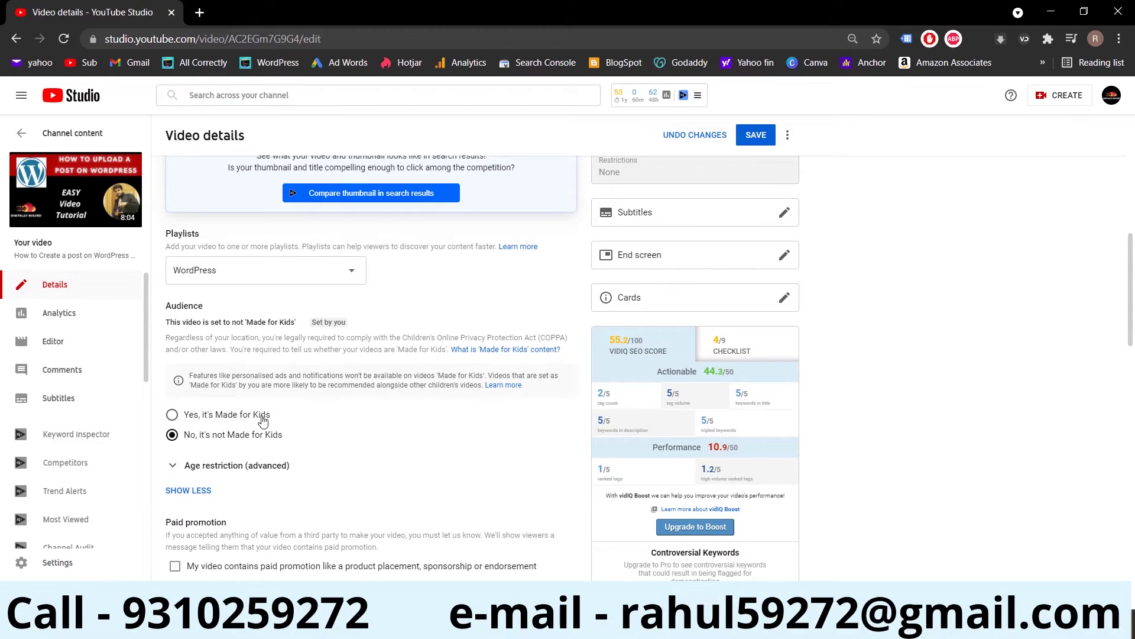
{"action": "scroll", "coordinate": [255, 417], "scroll_direction": "down", "scroll_amount": 2}
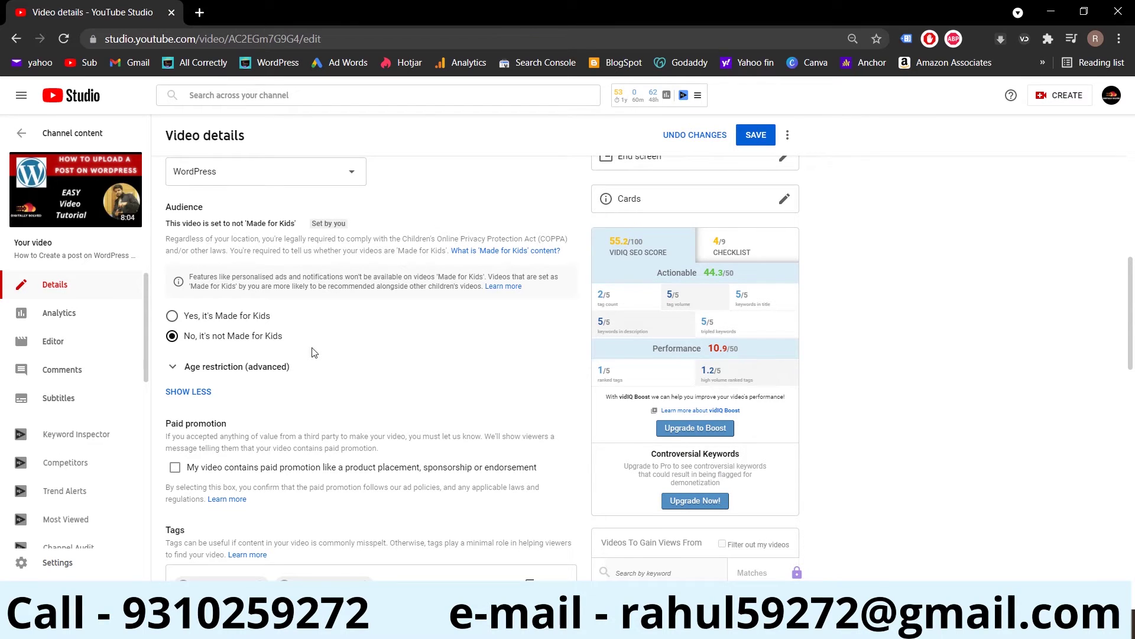
{"action": "scroll", "coordinate": [264, 347], "scroll_direction": "down", "scroll_amount": 2}
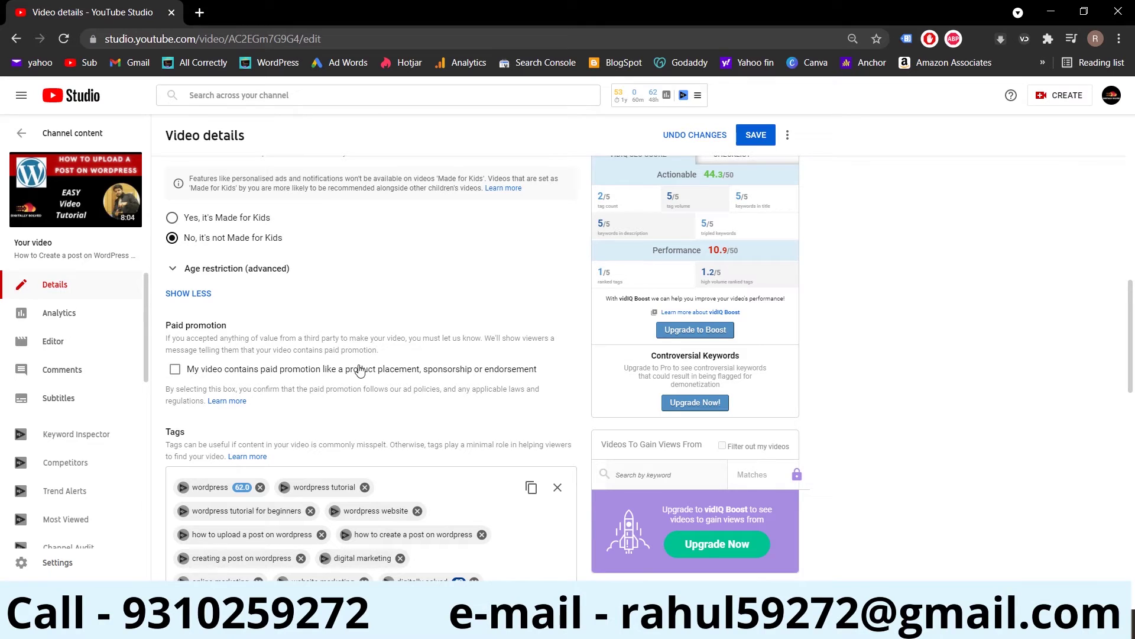
{"action": "scroll", "coordinate": [361, 369], "scroll_direction": "up", "scroll_amount": 1}
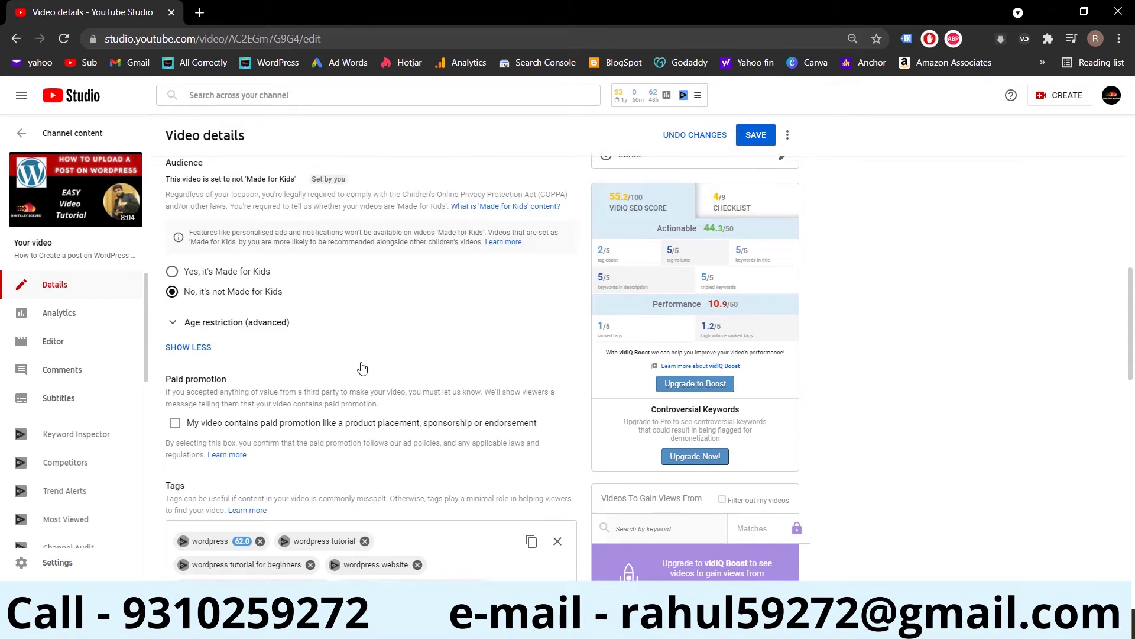
Examine the video's tags, the tag character limit and the recommended tags.
{"action": "scroll", "coordinate": [362, 368], "scroll_direction": "down", "scroll_amount": 4}
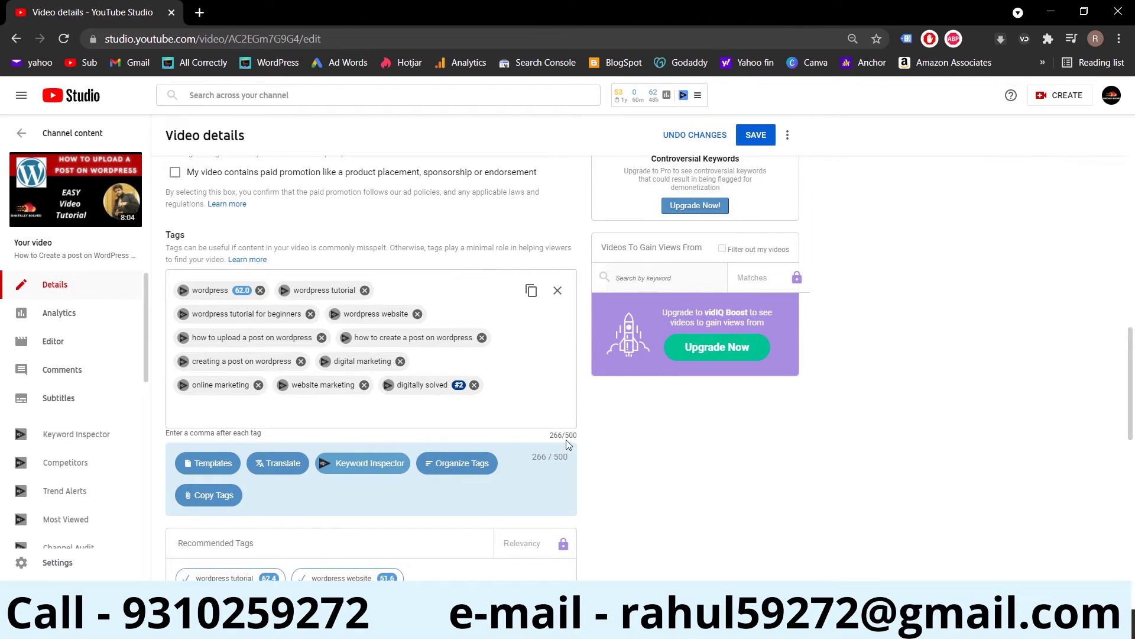
{"action": "left_click_drag", "start_coordinate": [566, 438], "coordinate": [598, 444]}
{"action": "left_click", "coordinate": [598, 443]}
{"action": "scroll", "coordinate": [622, 476], "scroll_direction": "up", "scroll_amount": 1}
{"action": "scroll", "coordinate": [622, 476], "scroll_direction": "up", "scroll_amount": 2}
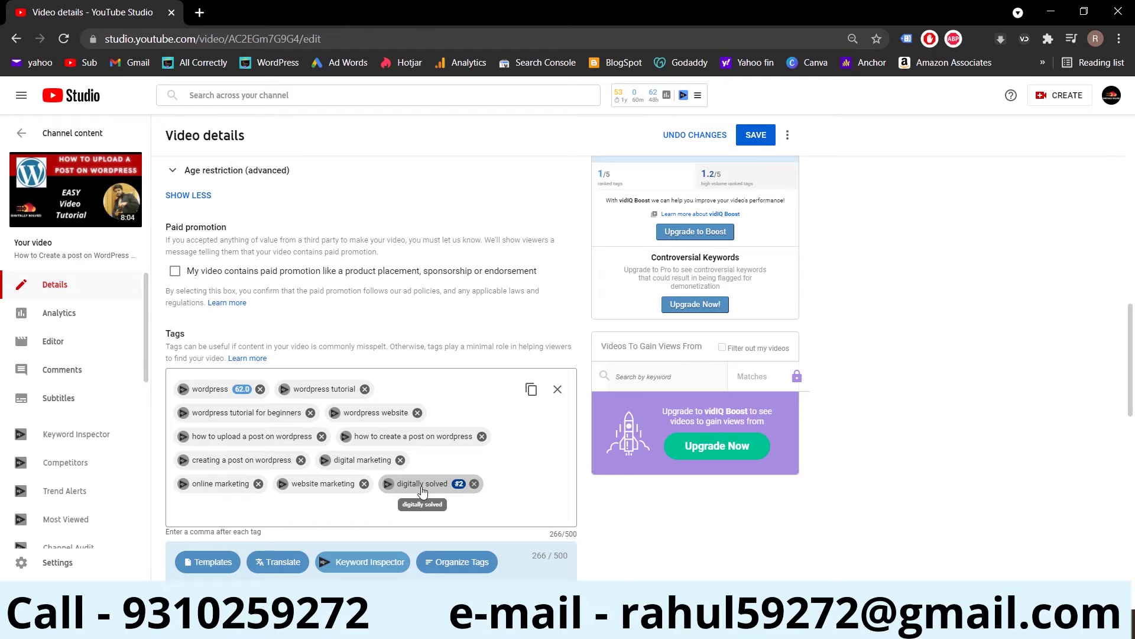
{"action": "scroll", "coordinate": [423, 491], "scroll_direction": "down", "scroll_amount": 3}
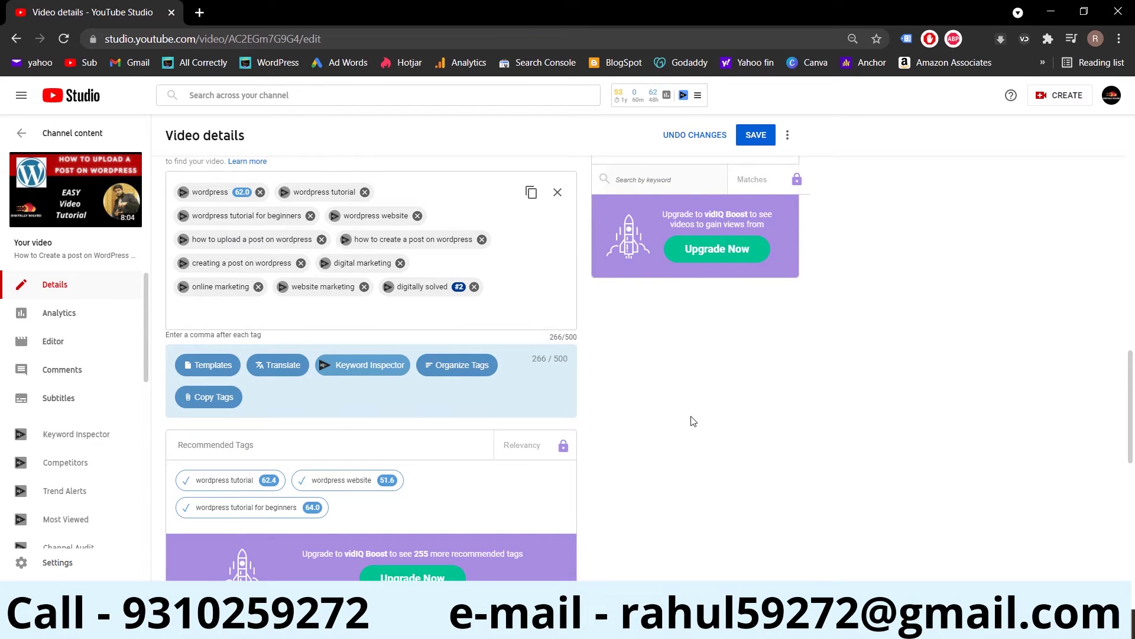
{"action": "scroll", "coordinate": [693, 421], "scroll_direction": "up", "scroll_amount": 2}
{"action": "scroll", "coordinate": [481, 294], "scroll_direction": "down", "scroll_amount": 5}
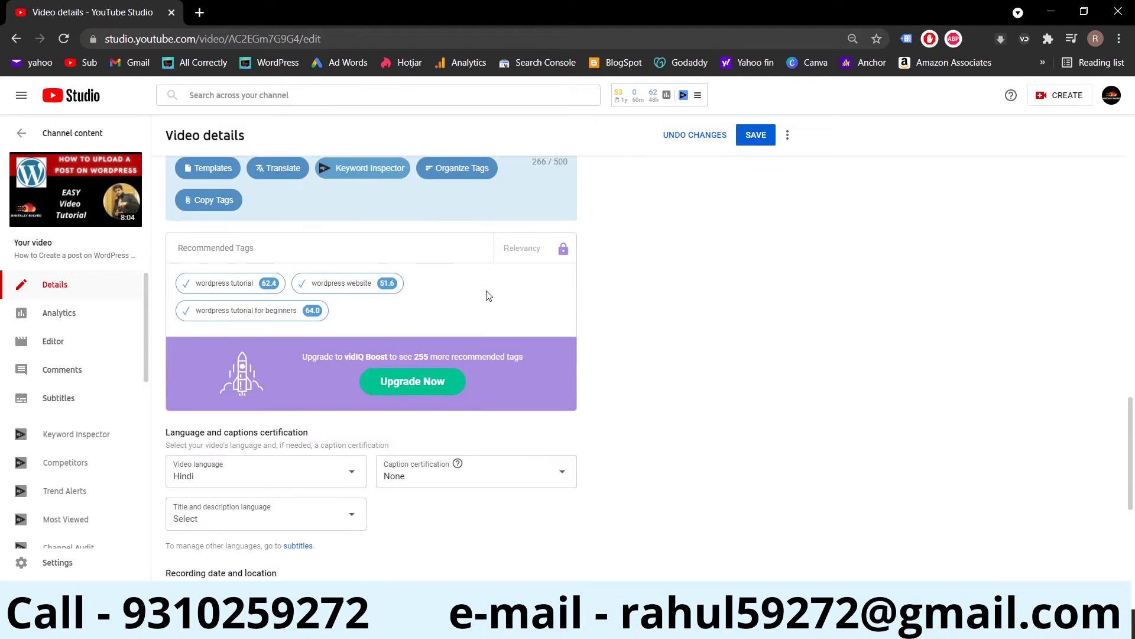
{"action": "scroll", "coordinate": [489, 296], "scroll_direction": "up", "scroll_amount": 3}
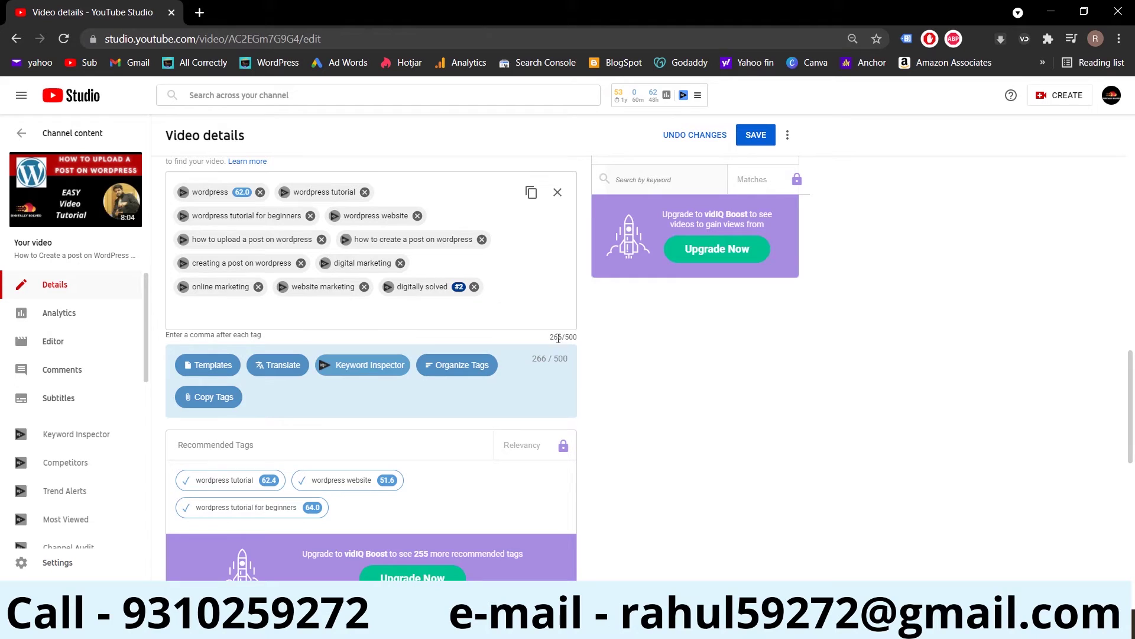
{"action": "scroll", "coordinate": [607, 389], "scroll_direction": "down", "scroll_amount": 2}
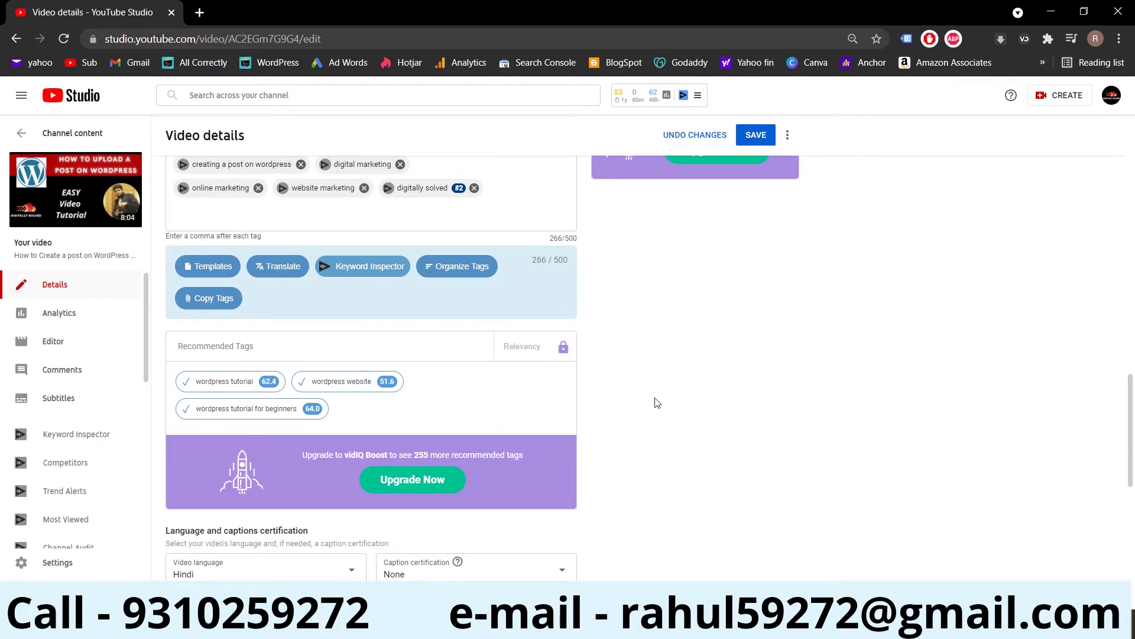
Review the video's language, recording date and location settings and the licence options, keeping Standard YouTube Licence.
{"action": "scroll", "coordinate": [656, 403], "scroll_direction": "down", "scroll_amount": 5}
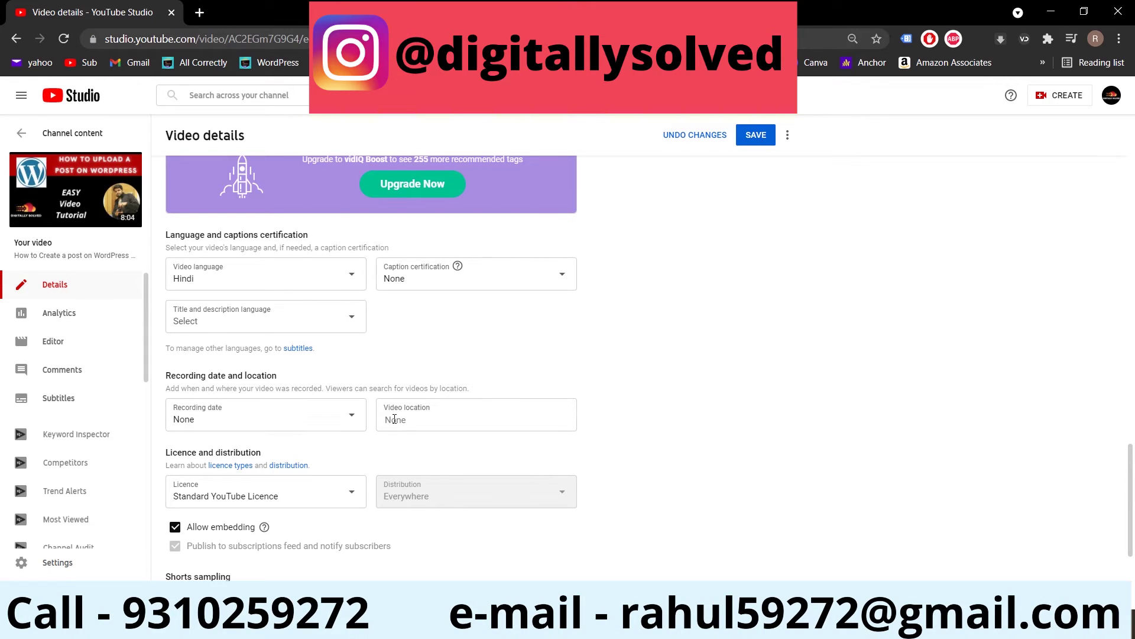
{"action": "scroll", "coordinate": [395, 426], "scroll_direction": "down", "scroll_amount": 2}
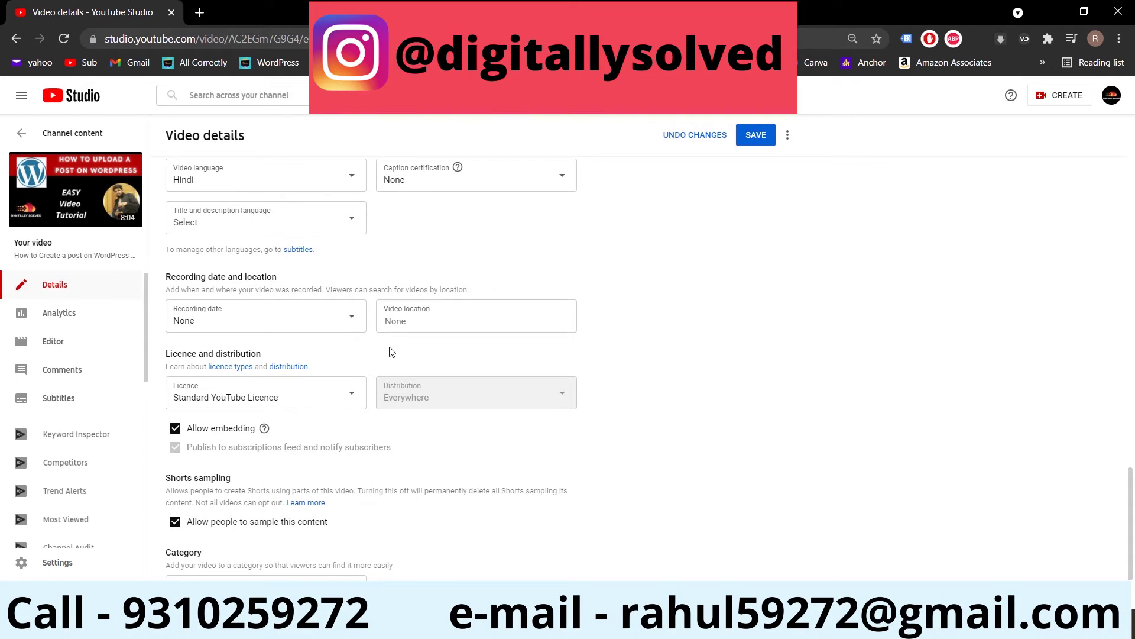
{"action": "scroll", "coordinate": [398, 354], "scroll_direction": "down", "scroll_amount": 2}
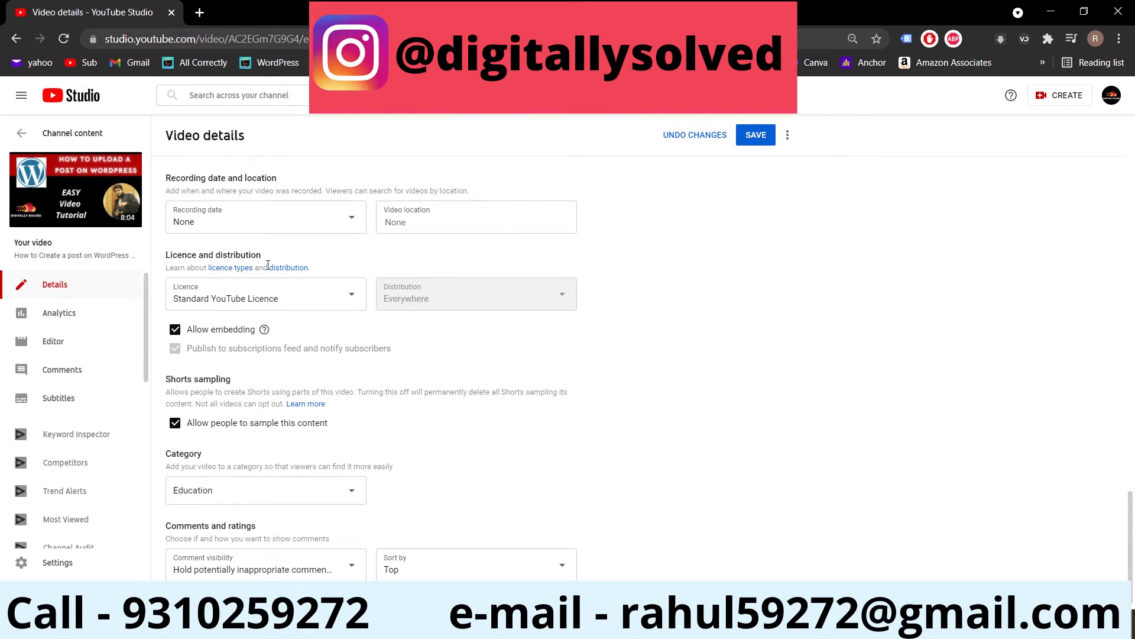
{"action": "left_click", "coordinate": [322, 296]}
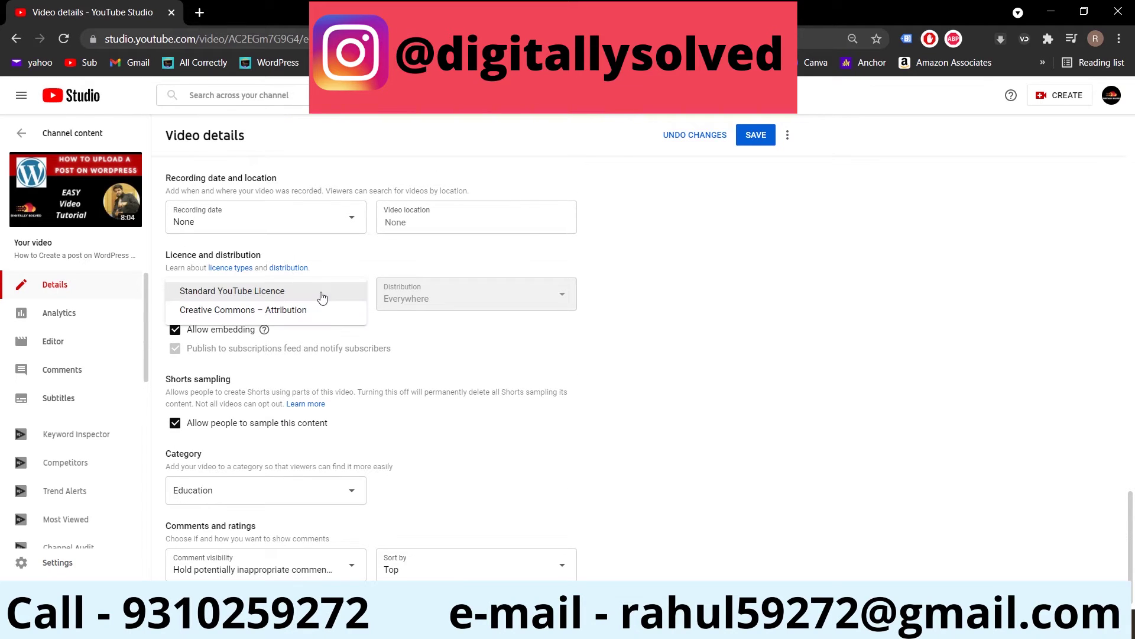
{"action": "left_click", "coordinate": [328, 294]}
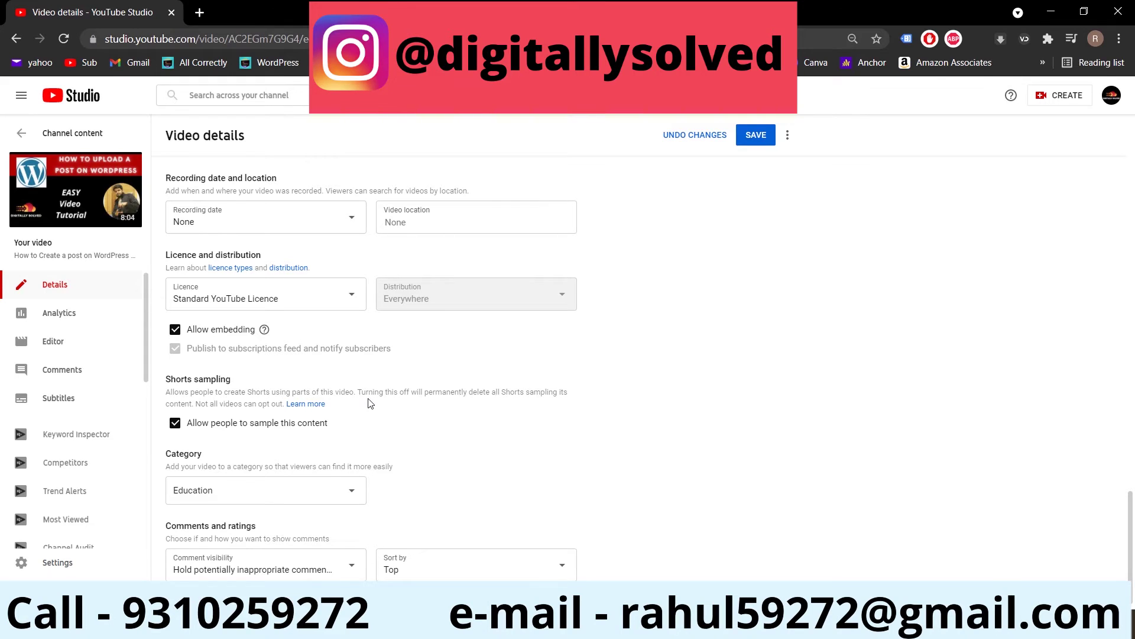
Review the video's Shorts sampling permission and its category setting.
{"action": "scroll", "coordinate": [368, 403], "scroll_direction": "down", "scroll_amount": 1}
{"action": "left_click_drag", "start_coordinate": [167, 364], "coordinate": [245, 376]}
{"action": "left_click", "coordinate": [194, 379]}
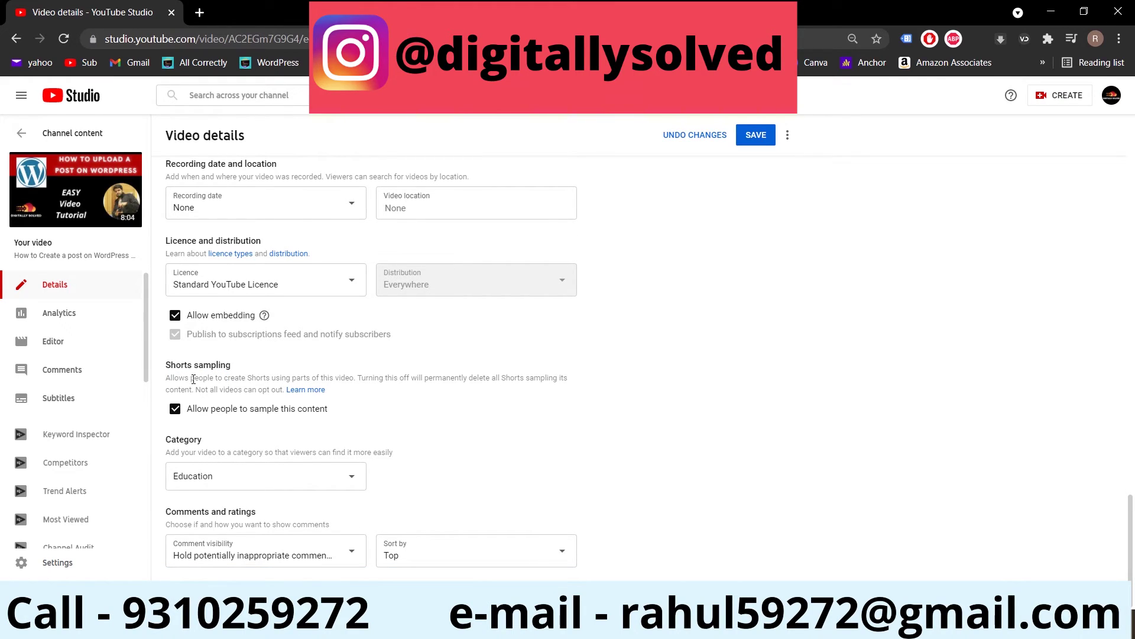
{"action": "double_click", "coordinate": [193, 379]}
{"action": "left_click", "coordinate": [253, 386]}
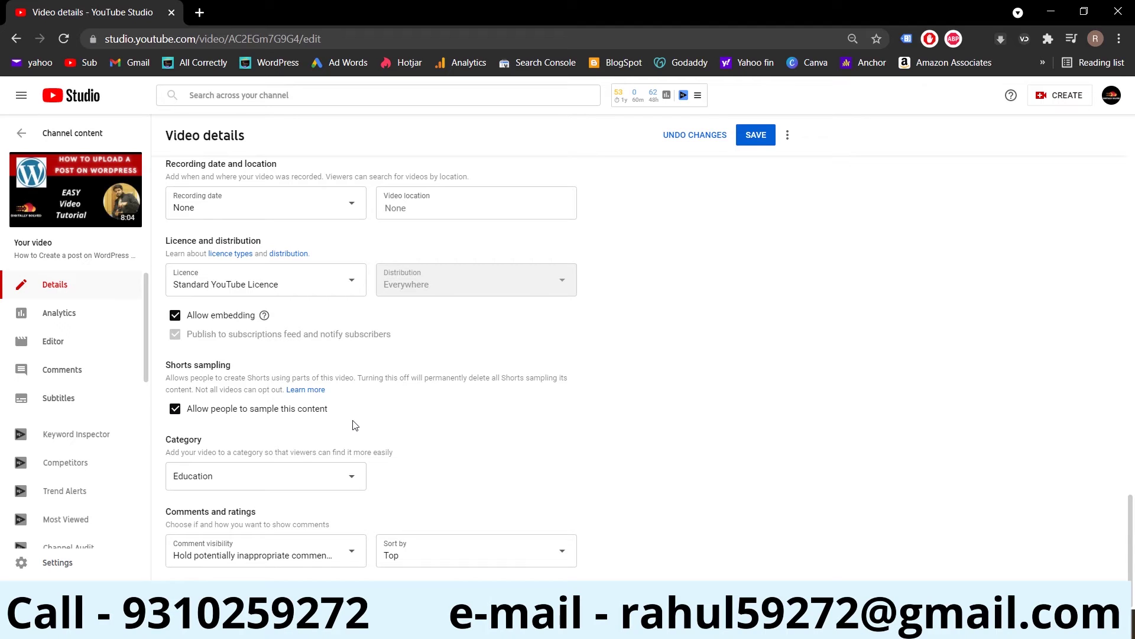
{"action": "scroll", "coordinate": [354, 425], "scroll_direction": "up", "scroll_amount": 3}
{"action": "scroll", "coordinate": [384, 438], "scroll_direction": "down", "scroll_amount": 3}
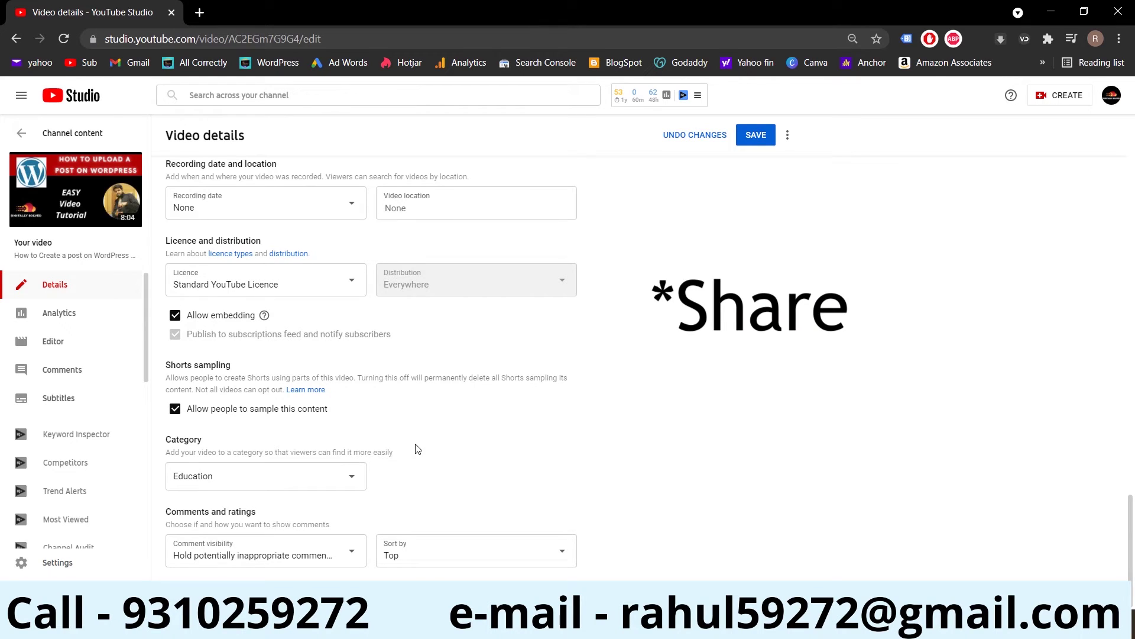
{"action": "left_click", "coordinate": [197, 476]}
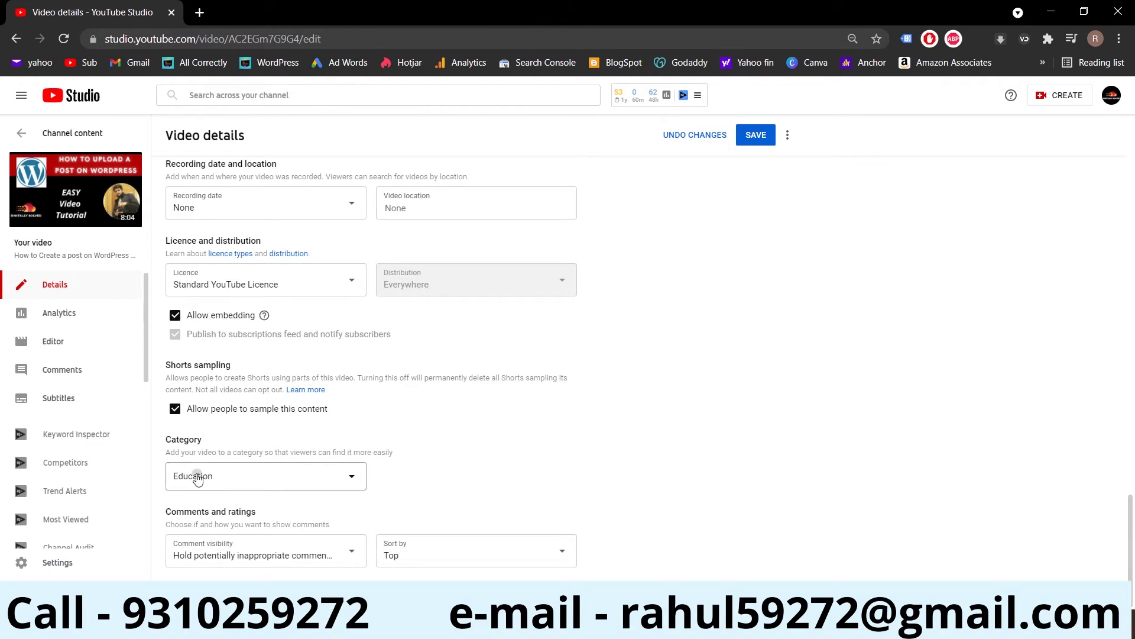
{"action": "left_click", "coordinate": [489, 495]}
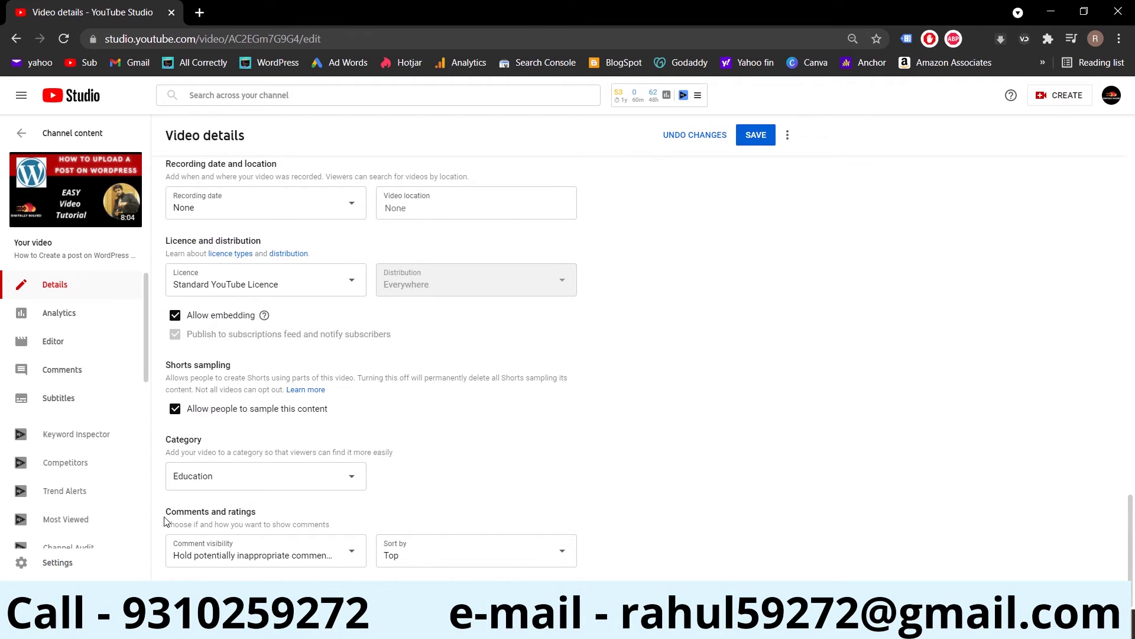
Examine the comment visibility options and the comment sort order choices, leaving both settings as they are.
{"action": "left_click_drag", "start_coordinate": [165, 512], "coordinate": [263, 517]}
{"action": "left_click", "coordinate": [263, 517]}
{"action": "left_click", "coordinate": [233, 555]}
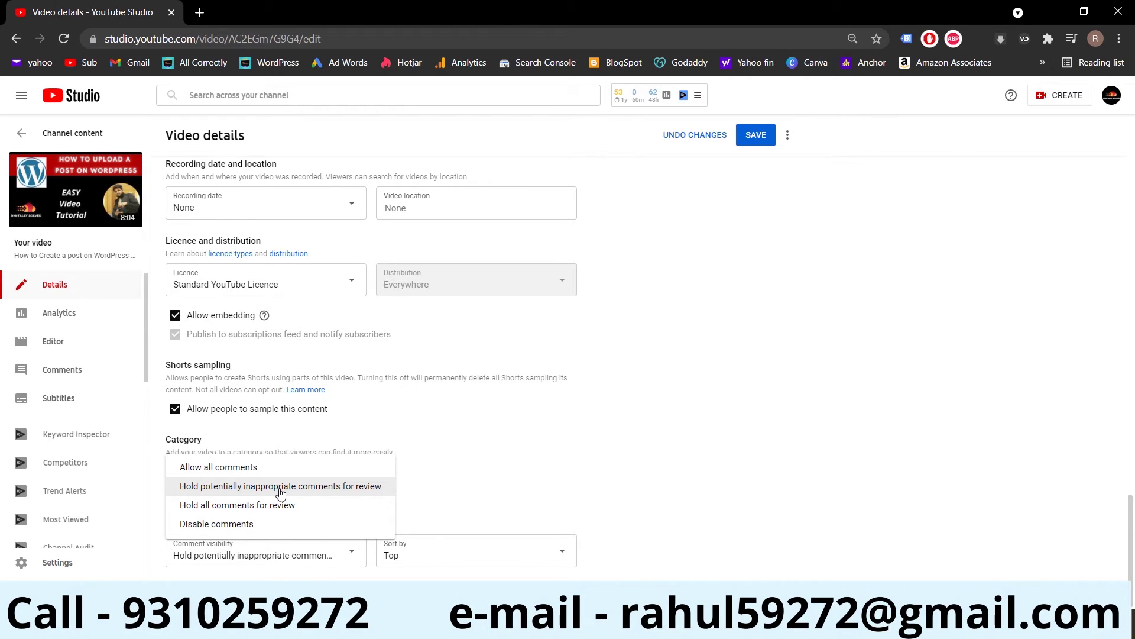
{"action": "left_click", "coordinate": [503, 492]}
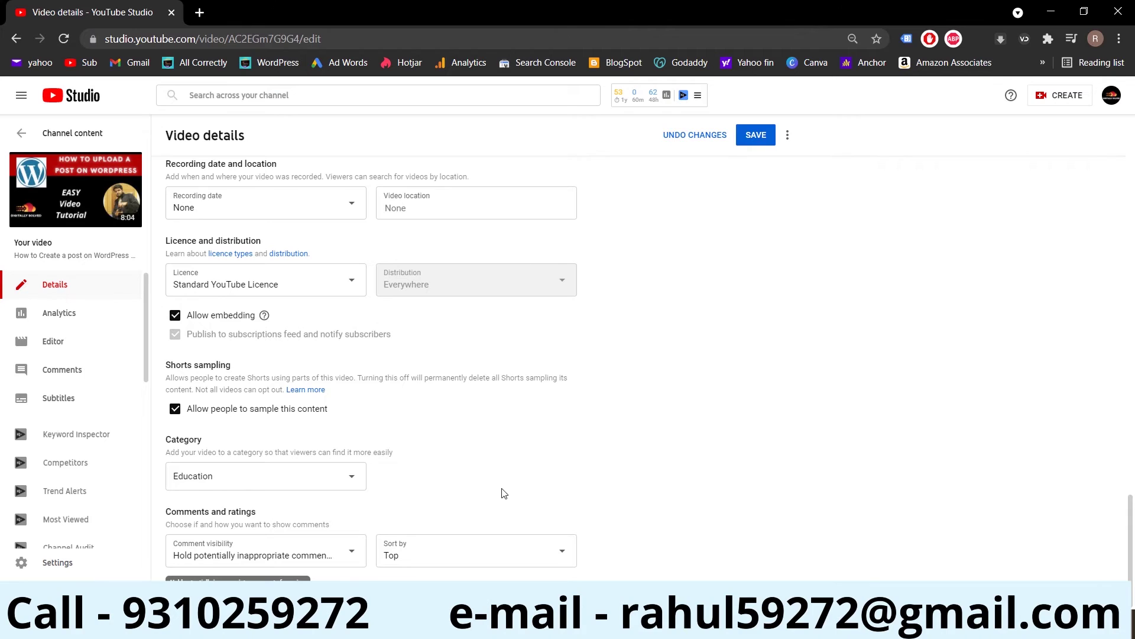
{"action": "double_click", "coordinate": [308, 555]}
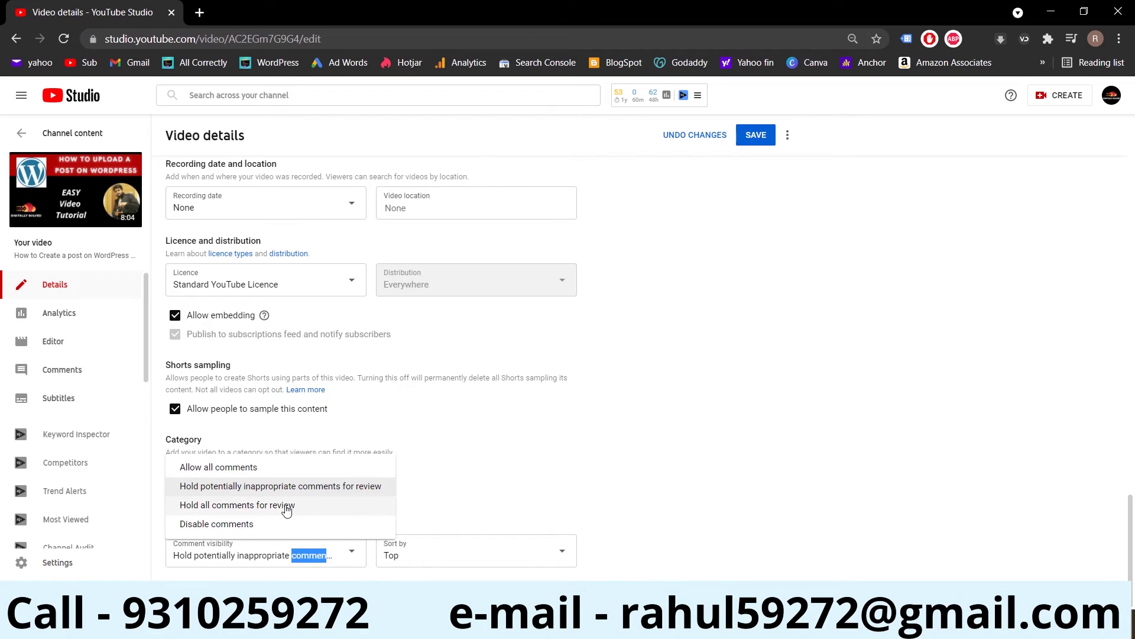
{"action": "left_click", "coordinate": [542, 514]}
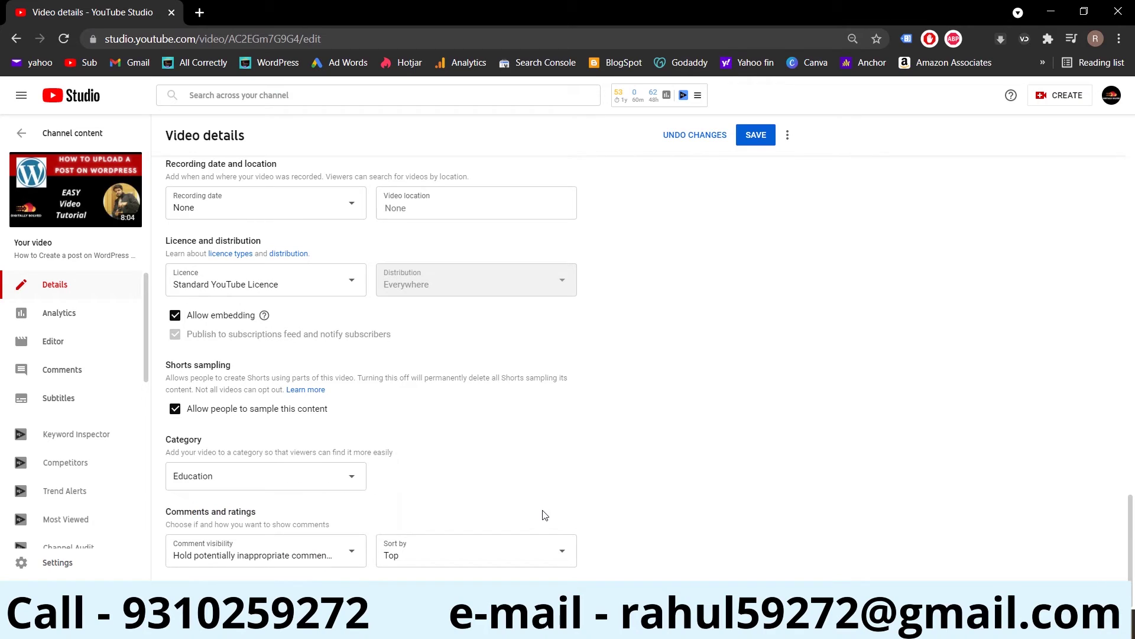
{"action": "left_click", "coordinate": [445, 552]}
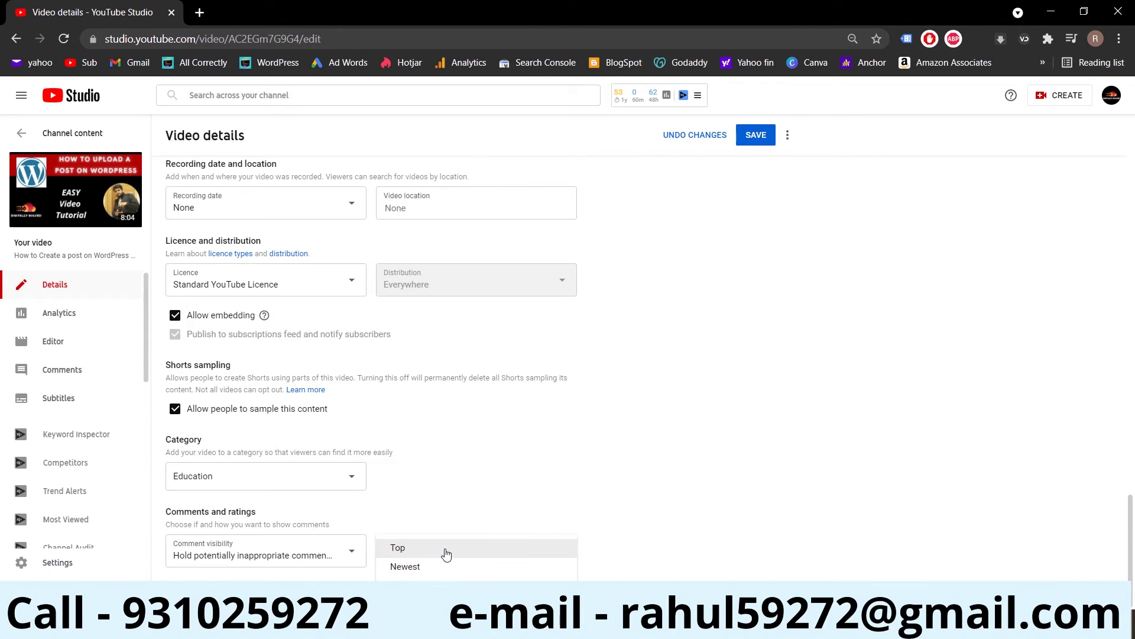
{"action": "left_click", "coordinate": [500, 511]}
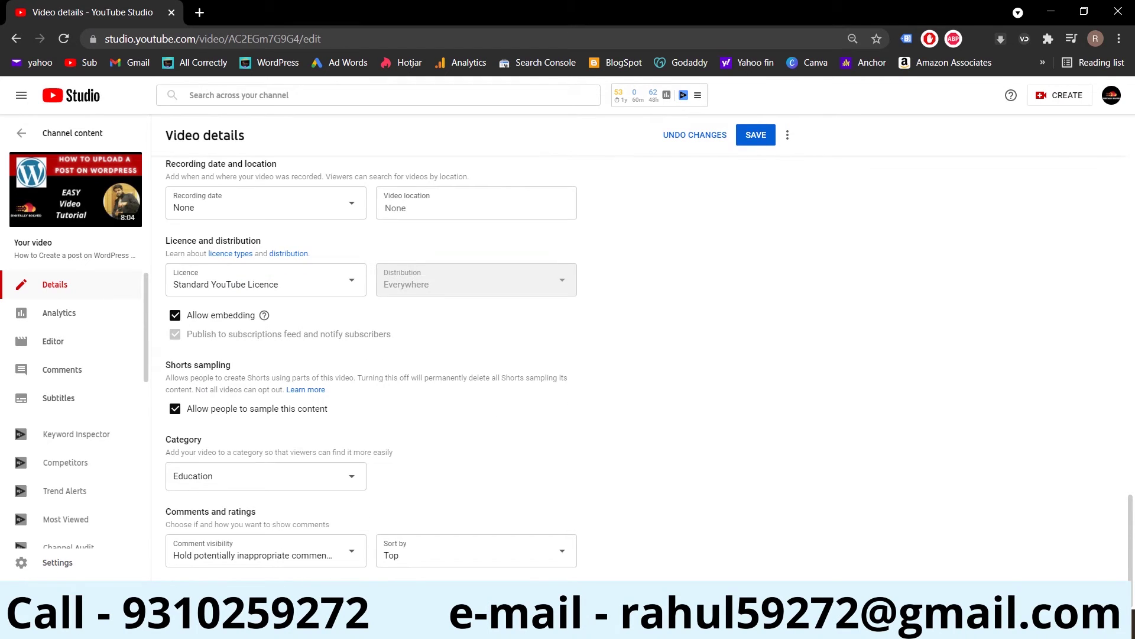
Open the video link in a new browser tab and check the video quality indicators on the details page.
{"action": "scroll", "coordinate": [757, 492], "scroll_direction": "up", "scroll_amount": 10}
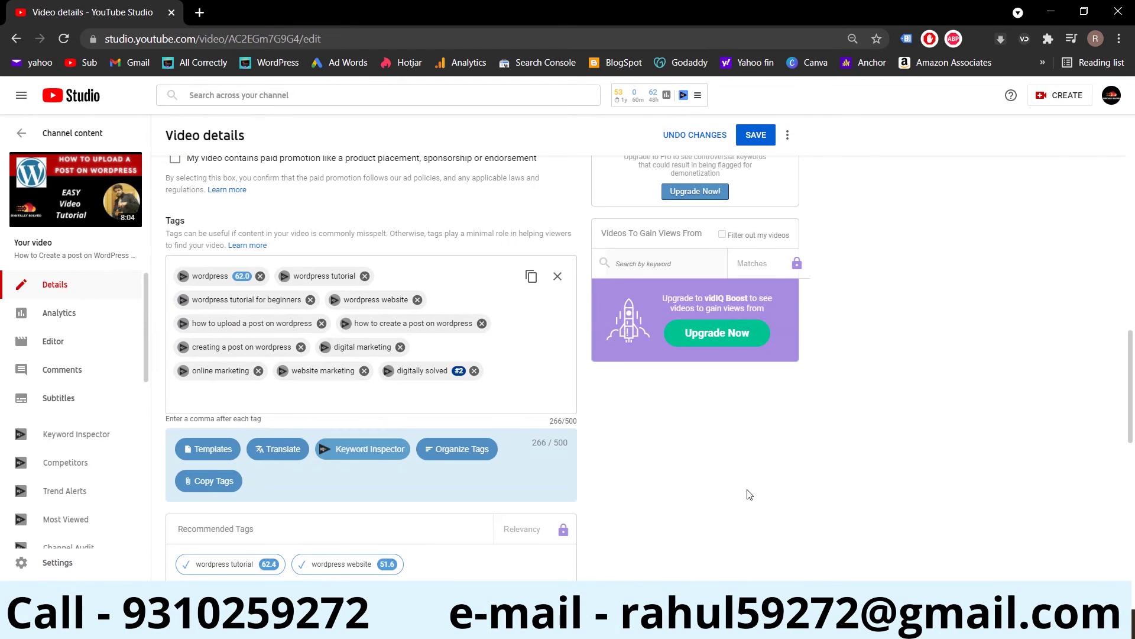
{"action": "scroll", "coordinate": [750, 494], "scroll_direction": "down", "scroll_amount": 2}
{"action": "scroll", "coordinate": [806, 502], "scroll_direction": "up", "scroll_amount": 8}
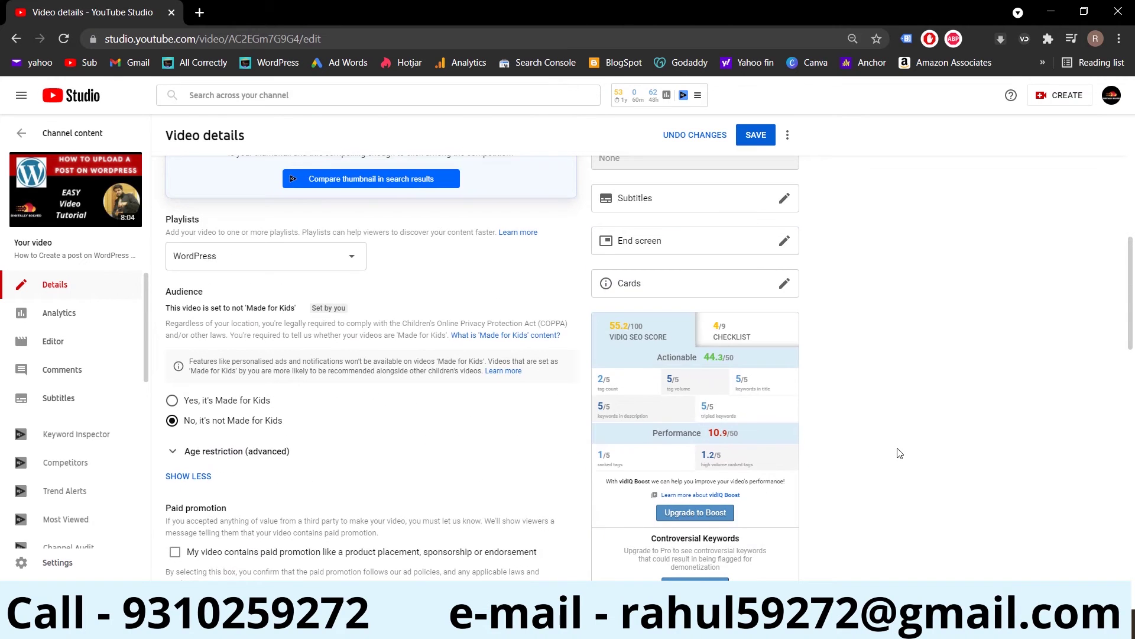
{"action": "scroll", "coordinate": [896, 449], "scroll_direction": "up", "scroll_amount": 10}
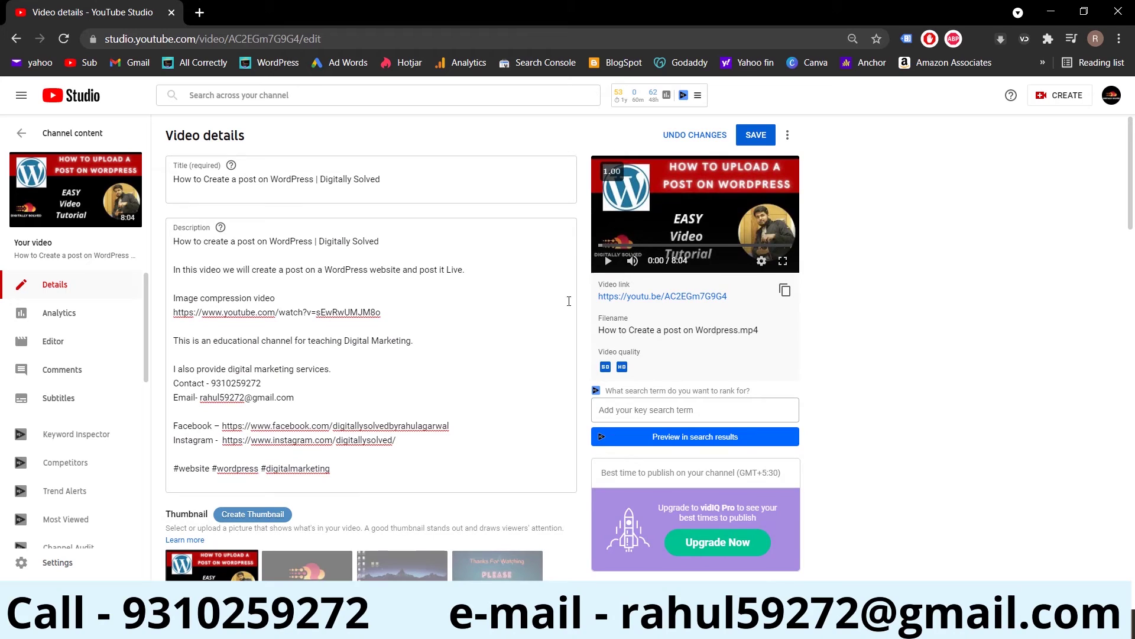
{"action": "right_click", "coordinate": [657, 297]}
{"action": "left_click", "coordinate": [710, 307]}
{"action": "left_click_drag", "start_coordinate": [604, 350], "coordinate": [628, 351]}
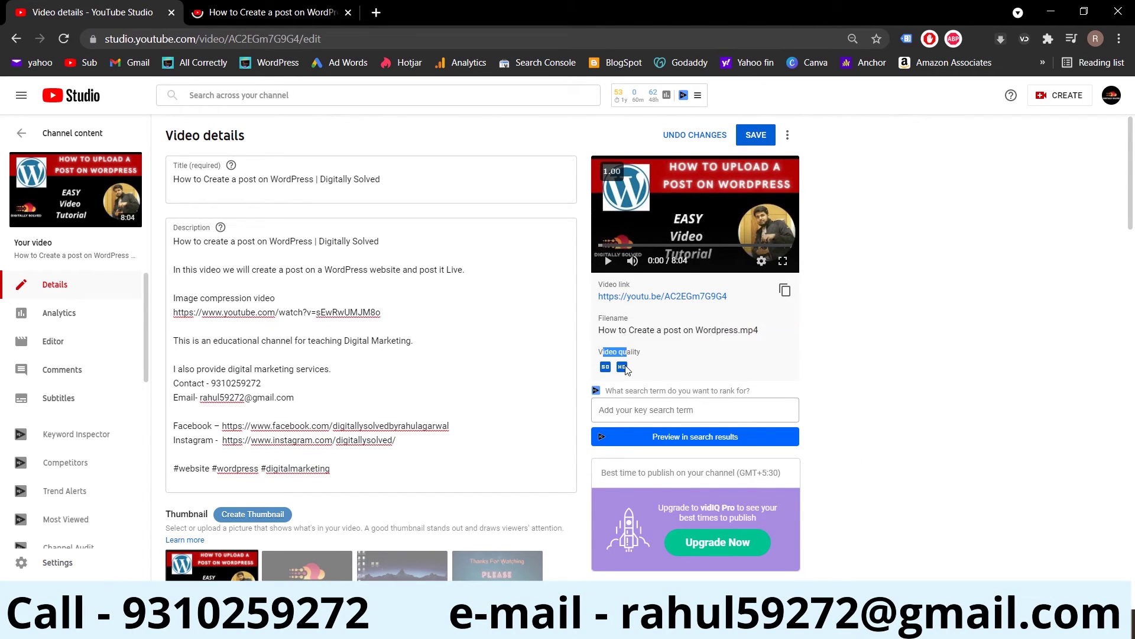
{"action": "left_click", "coordinate": [678, 378]}
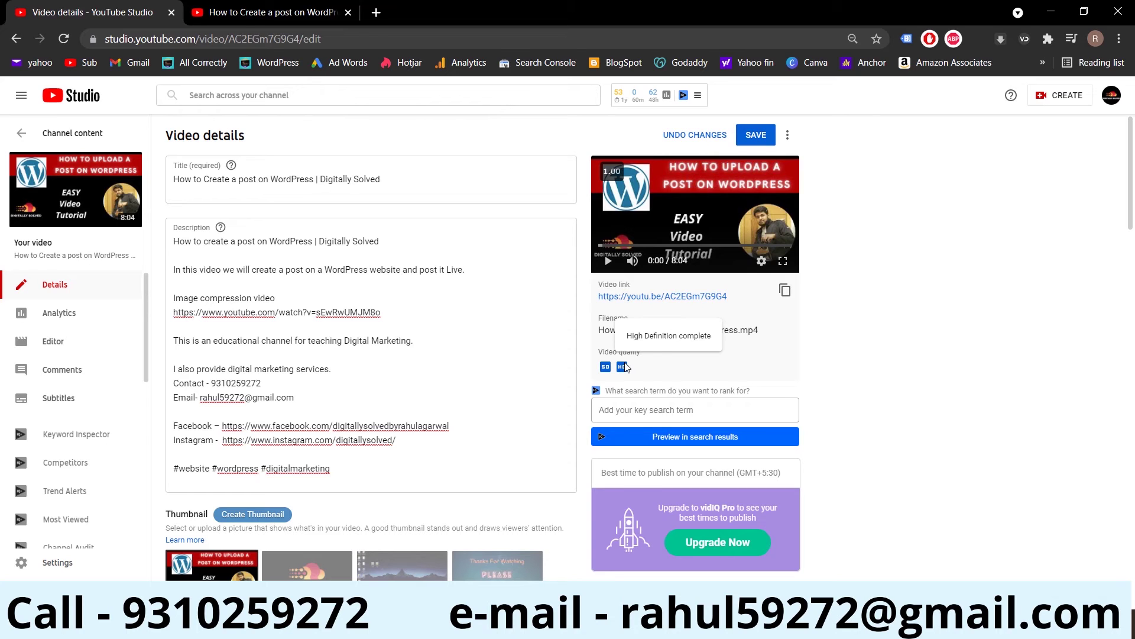
Switch to the video's YouTube watch page and look over its description and comments section.
{"action": "left_click", "coordinate": [190, 7]}
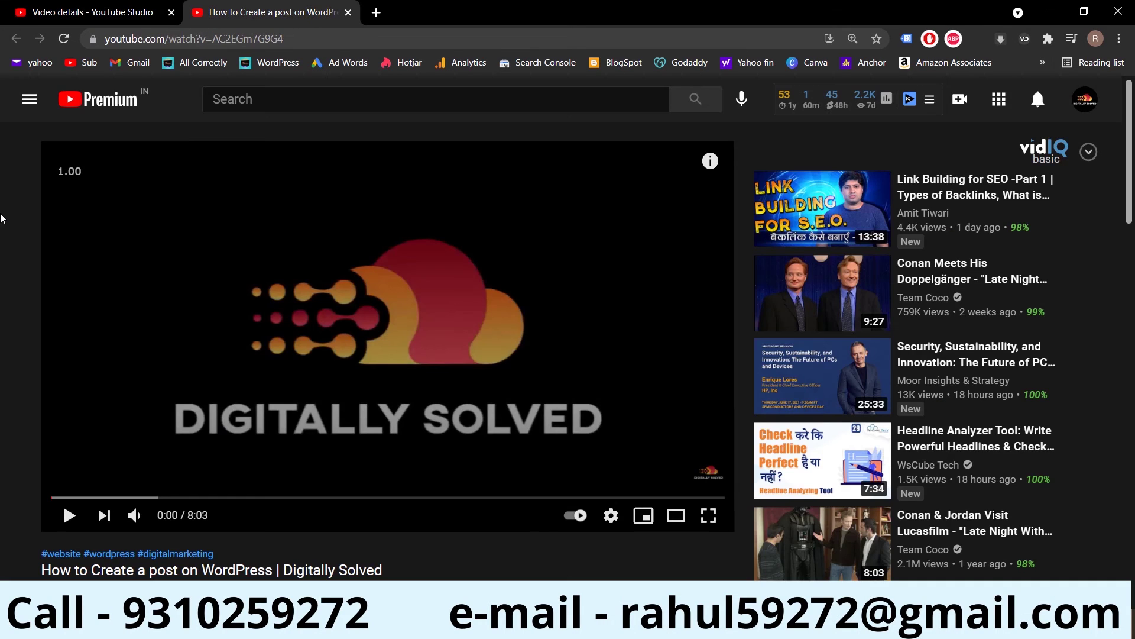
{"action": "scroll", "coordinate": [62, 232], "scroll_direction": "down", "scroll_amount": 3}
{"action": "scroll", "coordinate": [193, 261], "scroll_direction": "up", "scroll_amount": 3}
{"action": "scroll", "coordinate": [197, 264], "scroll_direction": "down", "scroll_amount": 8}
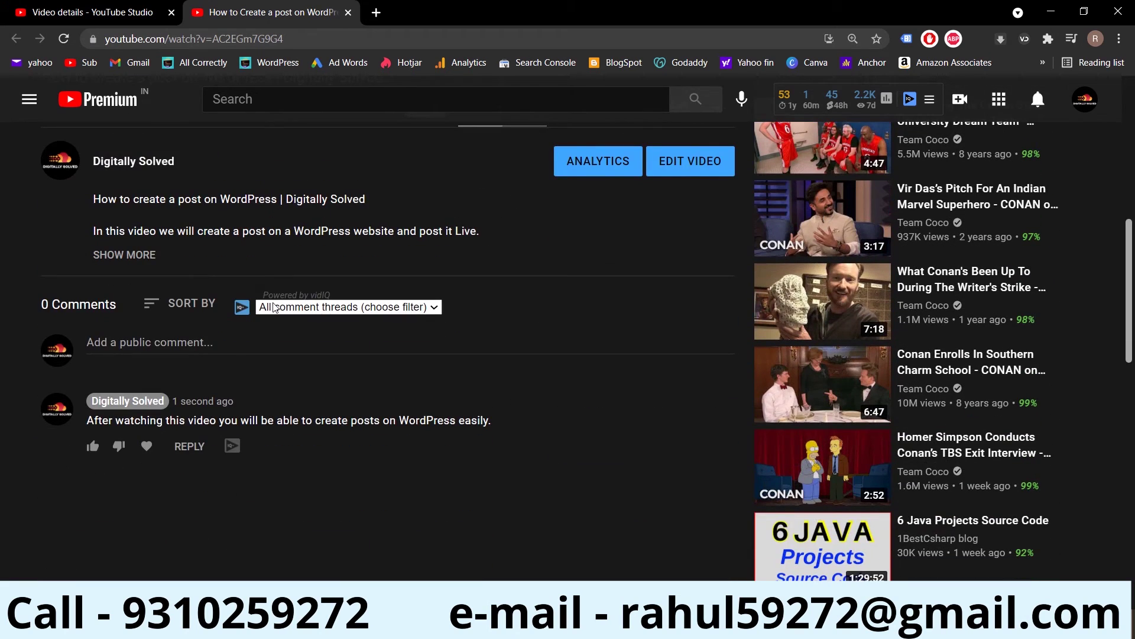
{"action": "scroll", "coordinate": [256, 364], "scroll_direction": "down", "scroll_amount": 5}
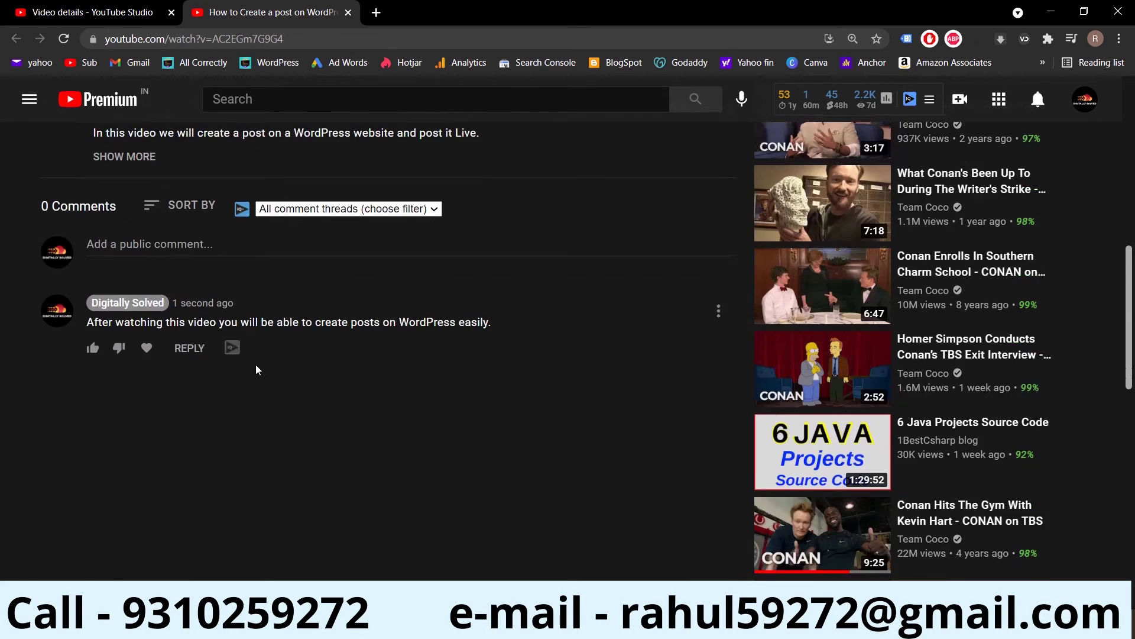
{"action": "scroll", "coordinate": [258, 368], "scroll_direction": "up", "scroll_amount": 3}
{"action": "scroll", "coordinate": [258, 367], "scroll_direction": "up", "scroll_amount": 10}
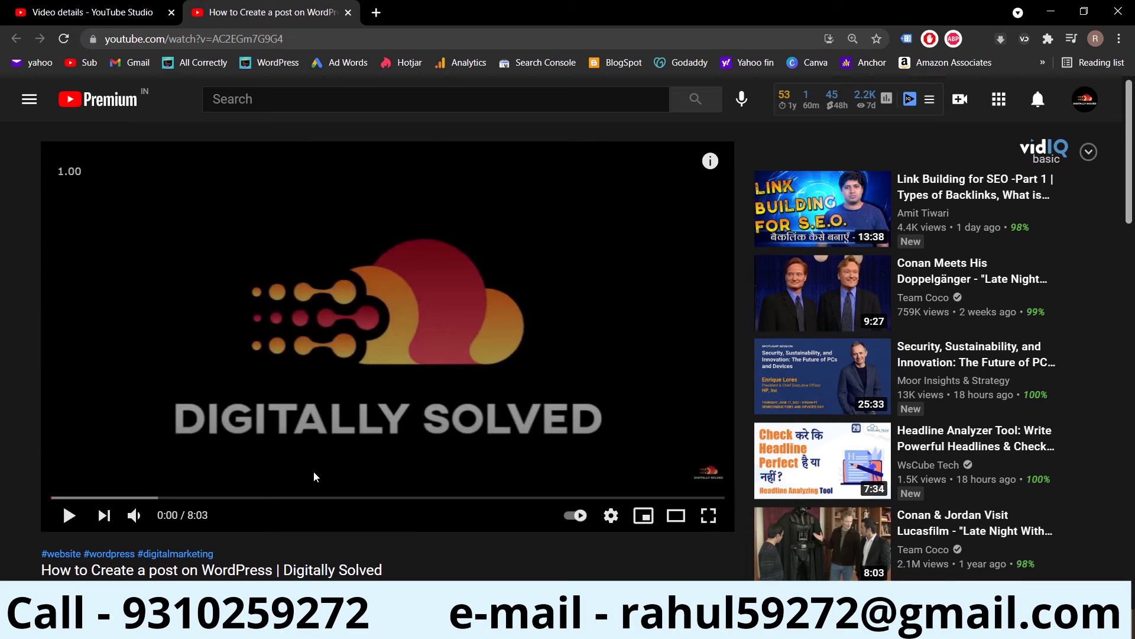
Pin the channel's comment "After watching this video you will be able to create posts on WordPress easily.".
{"action": "scroll", "coordinate": [314, 476], "scroll_direction": "down", "scroll_amount": 7}
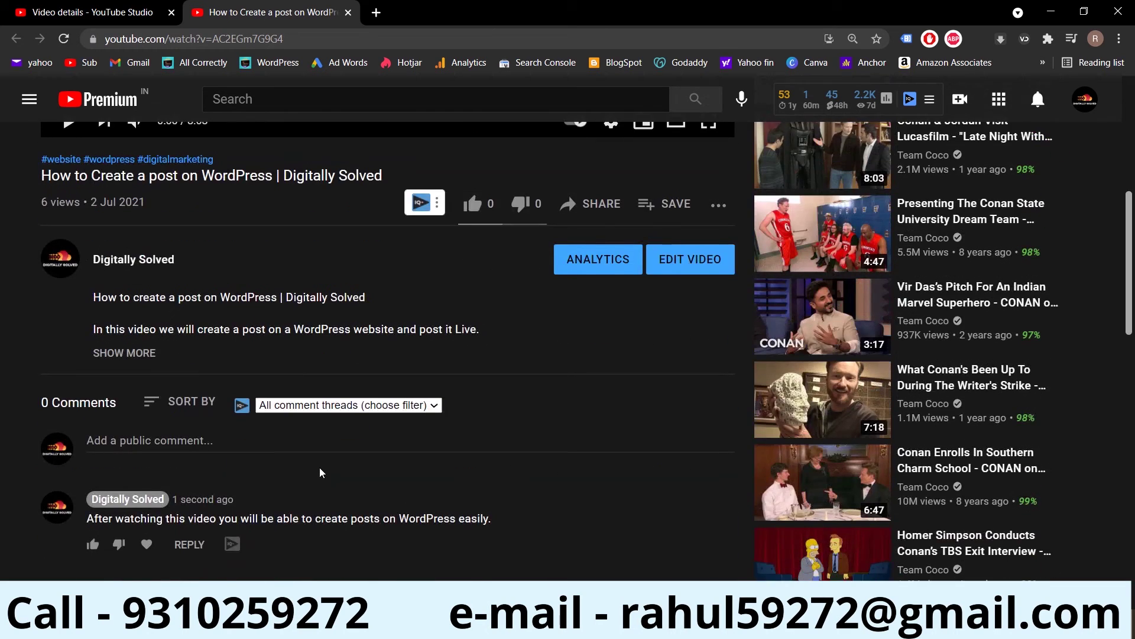
{"action": "scroll", "coordinate": [320, 472], "scroll_direction": "down", "scroll_amount": 2}
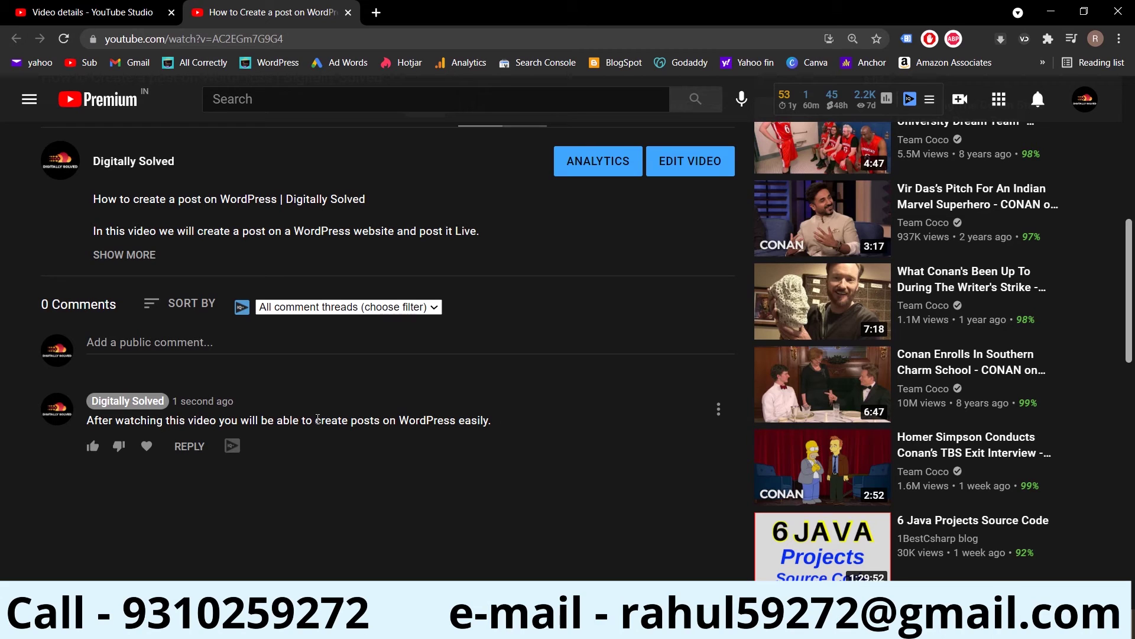
{"action": "left_click", "coordinate": [718, 409]}
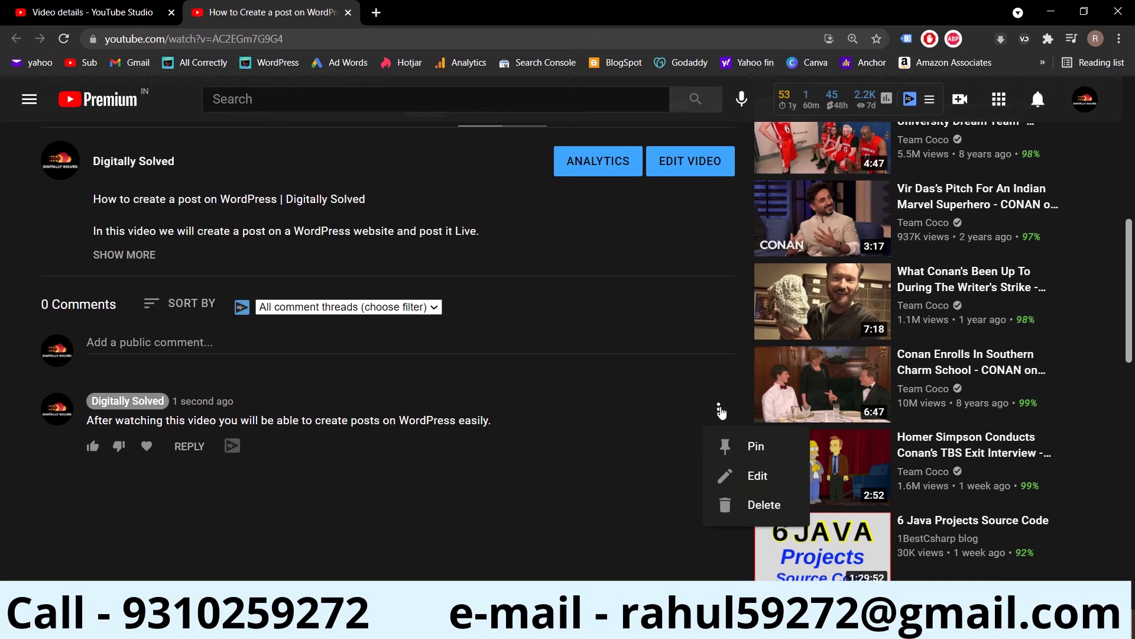
{"action": "left_click", "coordinate": [756, 446]}
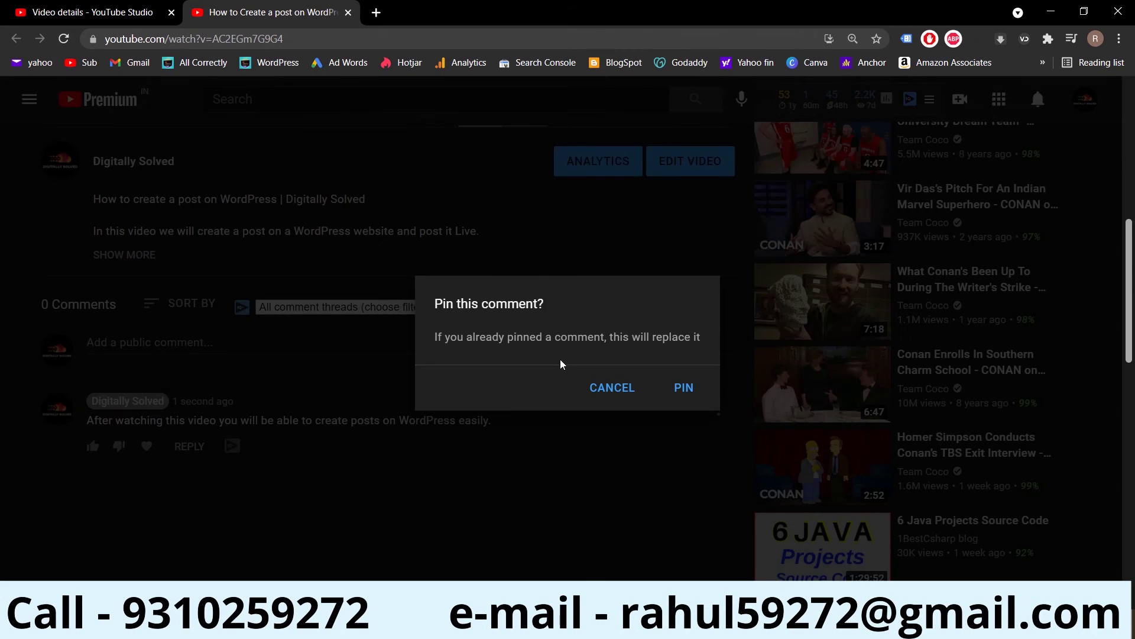
{"action": "left_click", "coordinate": [682, 388]}
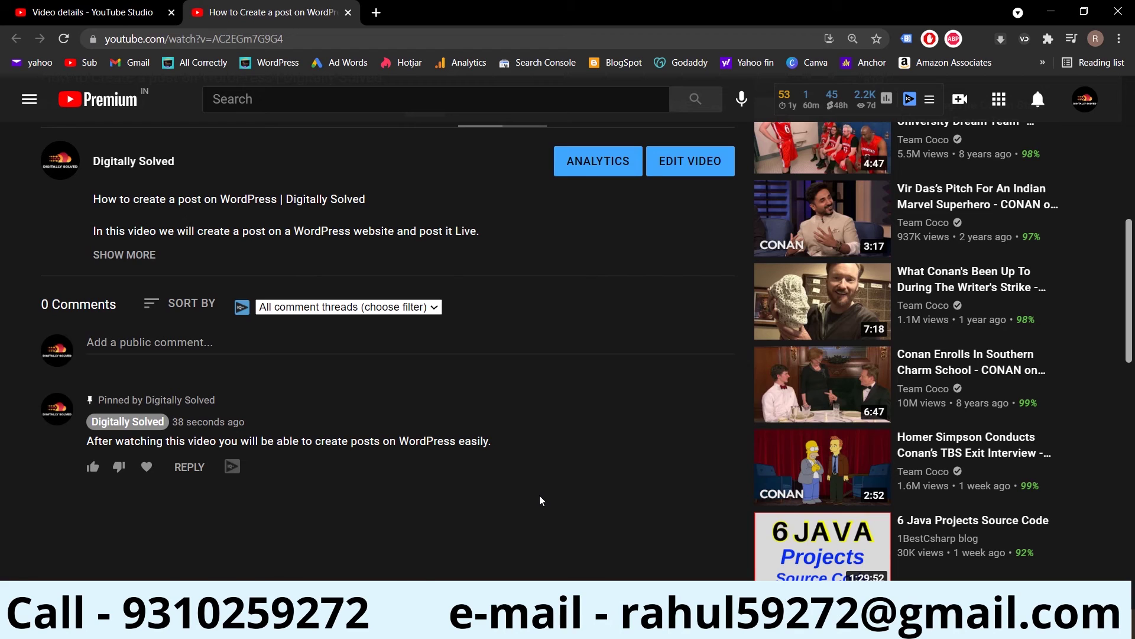
Return to the video details page in YouTube Studio and go back up to the visibility setting.
{"action": "key", "text": "ctrl+Tab"}
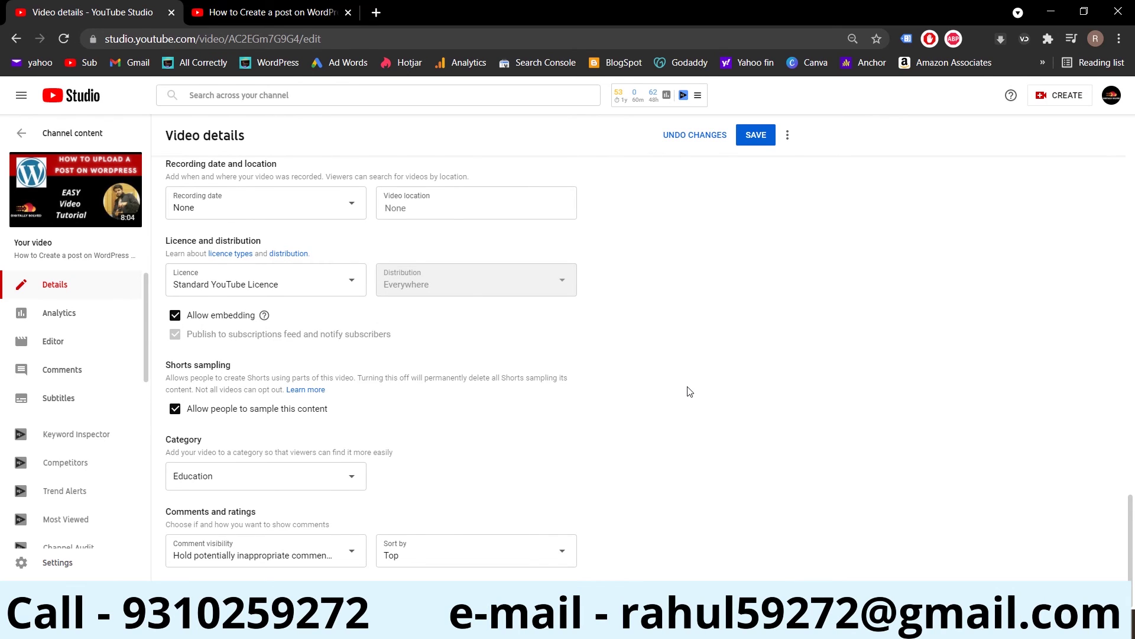
{"action": "scroll", "coordinate": [690, 391], "scroll_direction": "up", "scroll_amount": 15}
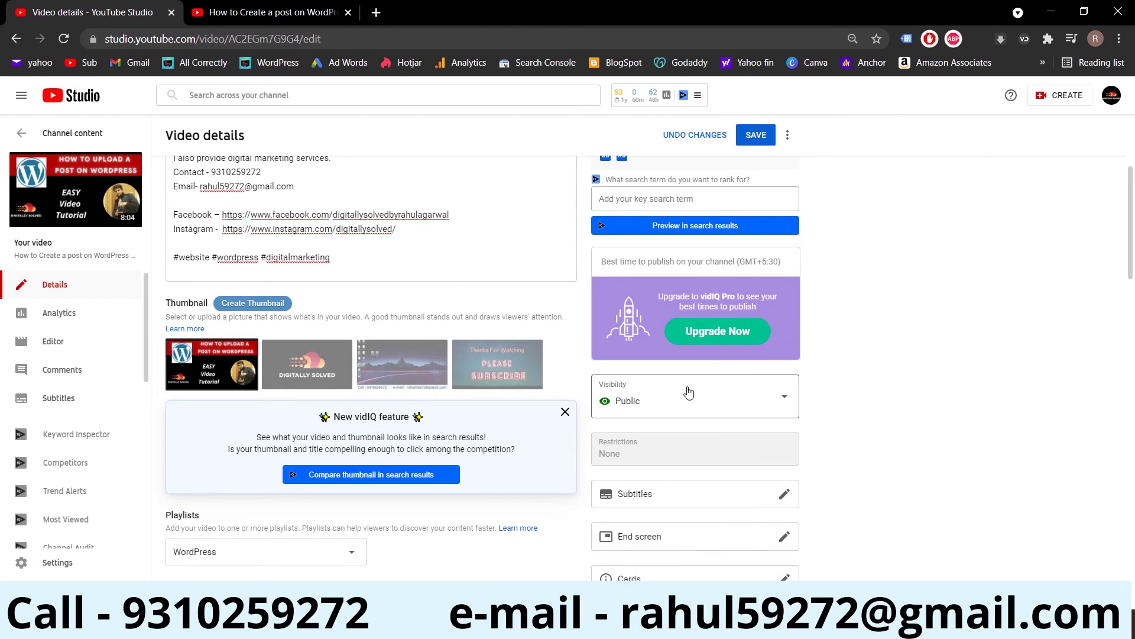